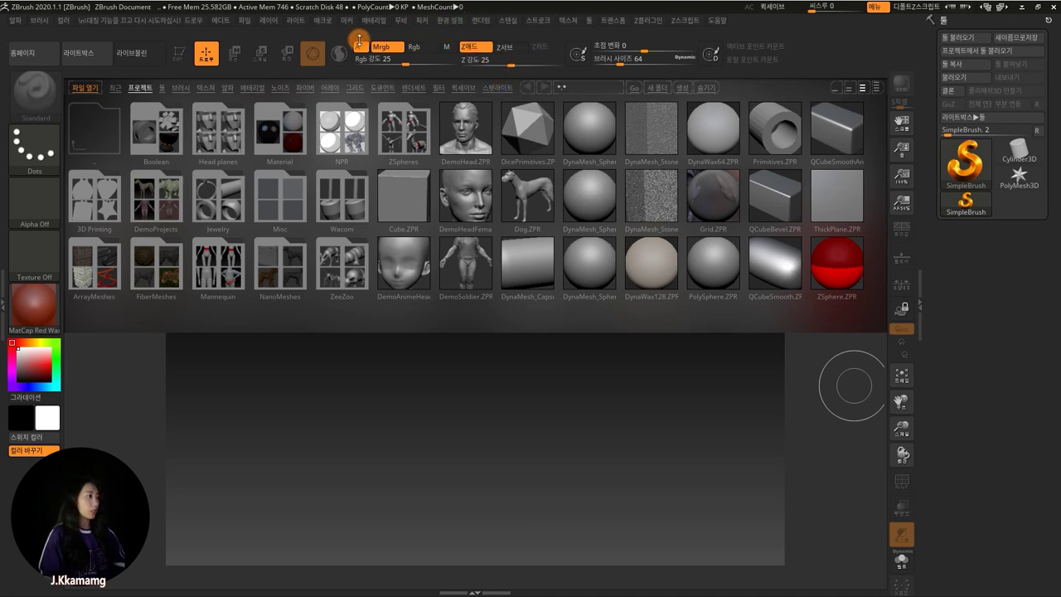
- Change the ZBrush interface language from Korean to English in Preferences > Language
{"action": "left_click", "coordinate": [449, 19]}
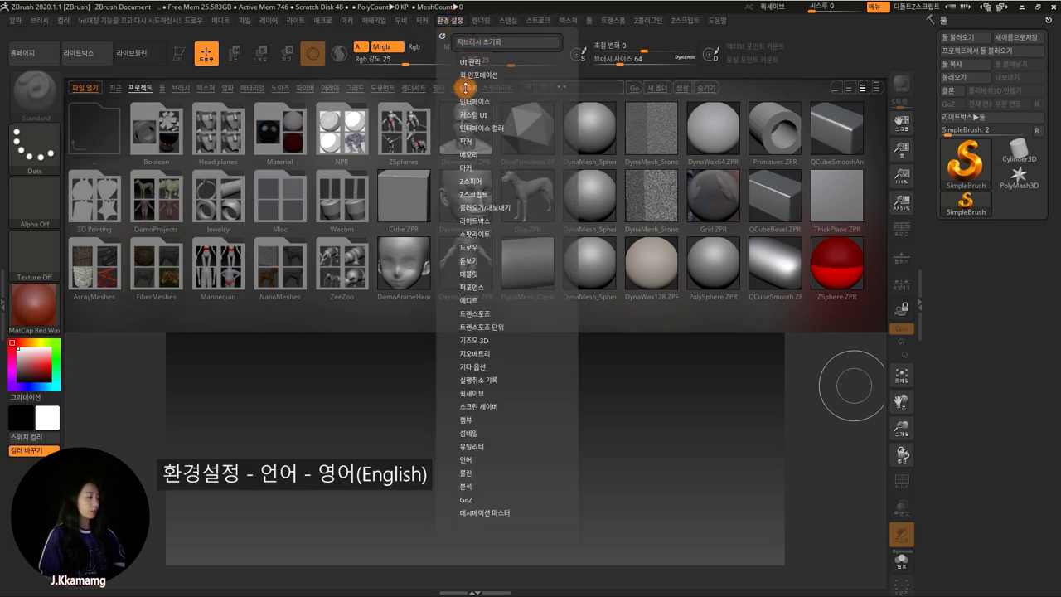
{"action": "left_click", "coordinate": [465, 459]}
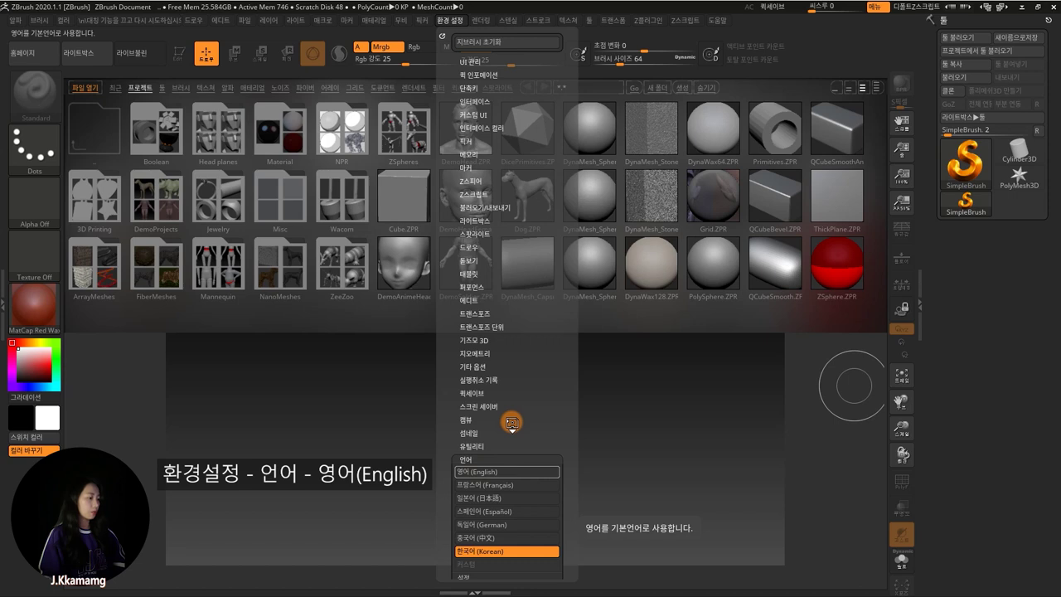
{"action": "left_click", "coordinate": [476, 471]}
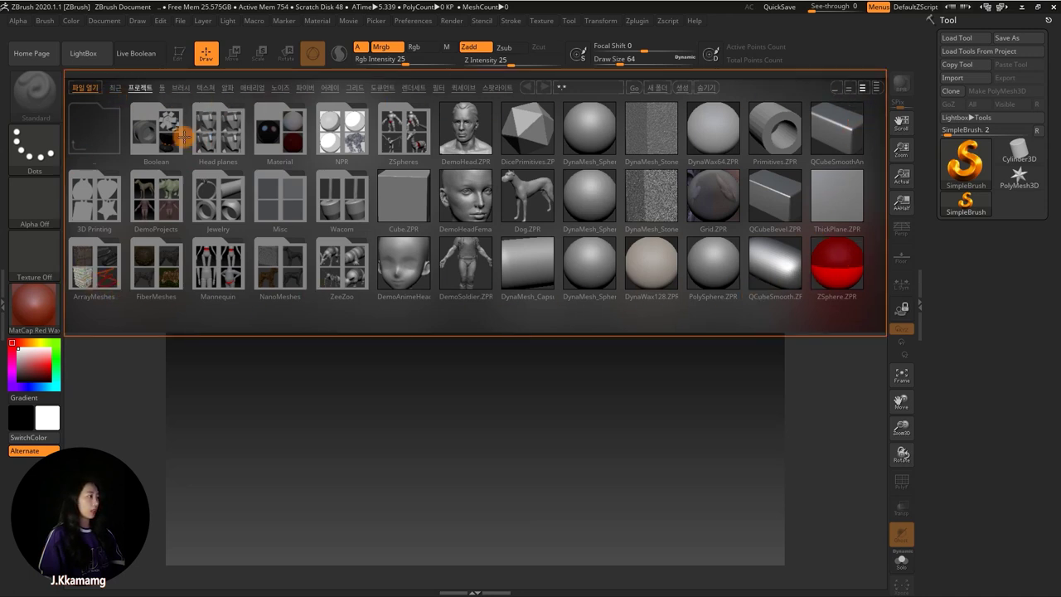
- Toggle LightBox several times, ending with it hidden over the empty 1120 × 840 canvas
{"action": "left_click", "coordinate": [84, 62]}
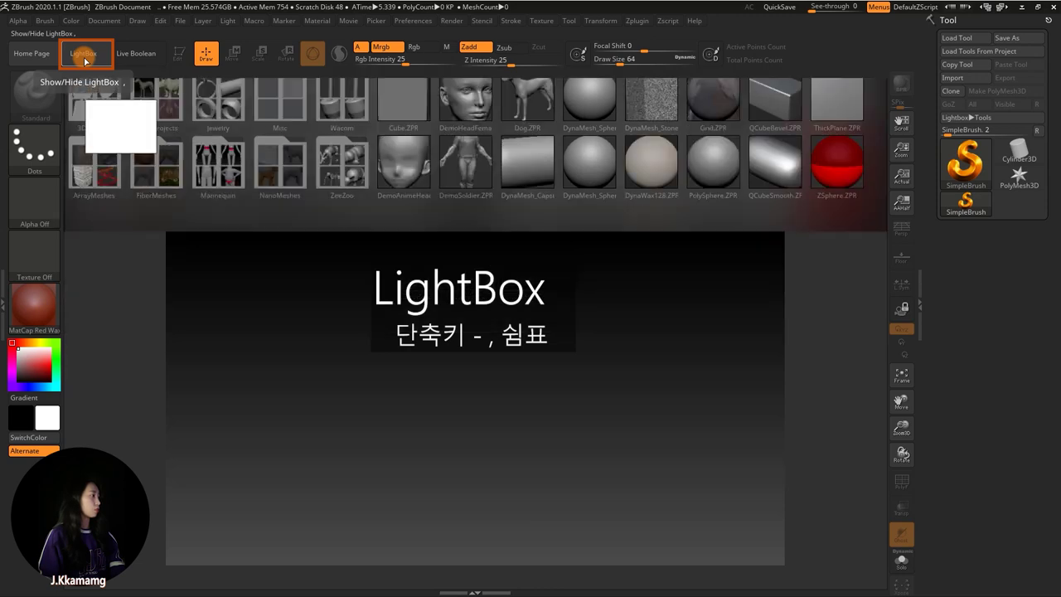
{"action": "left_click", "coordinate": [85, 61]}
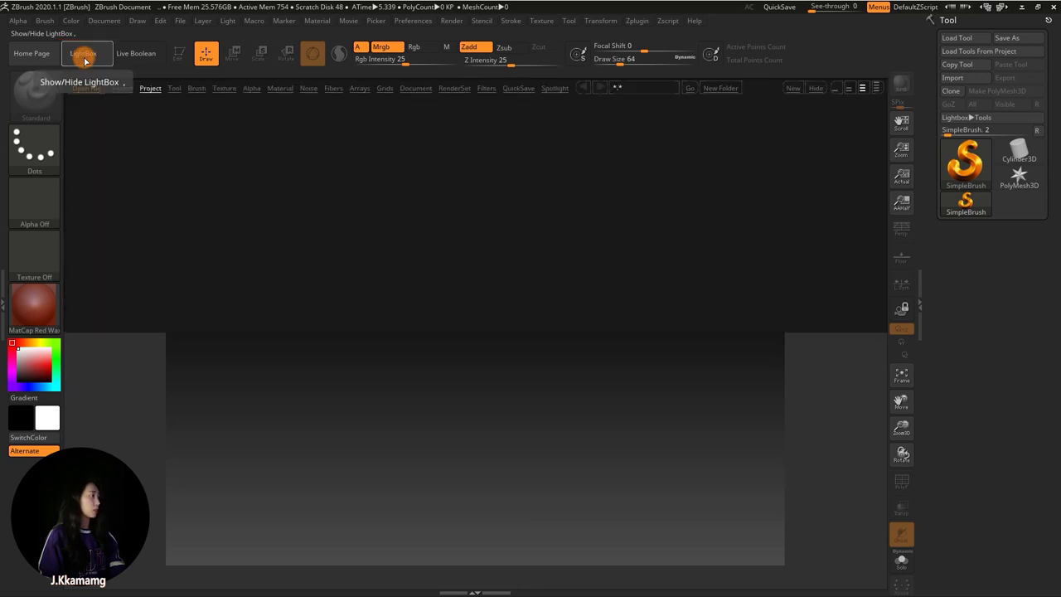
{"action": "left_click", "coordinate": [83, 54]}
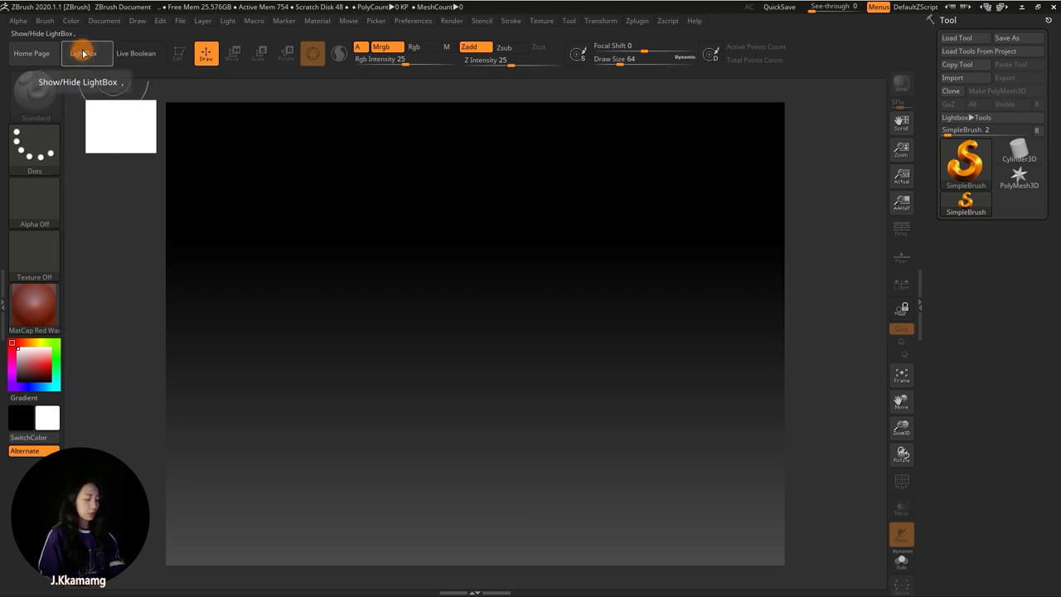
{"action": "left_click", "coordinate": [83, 54]}
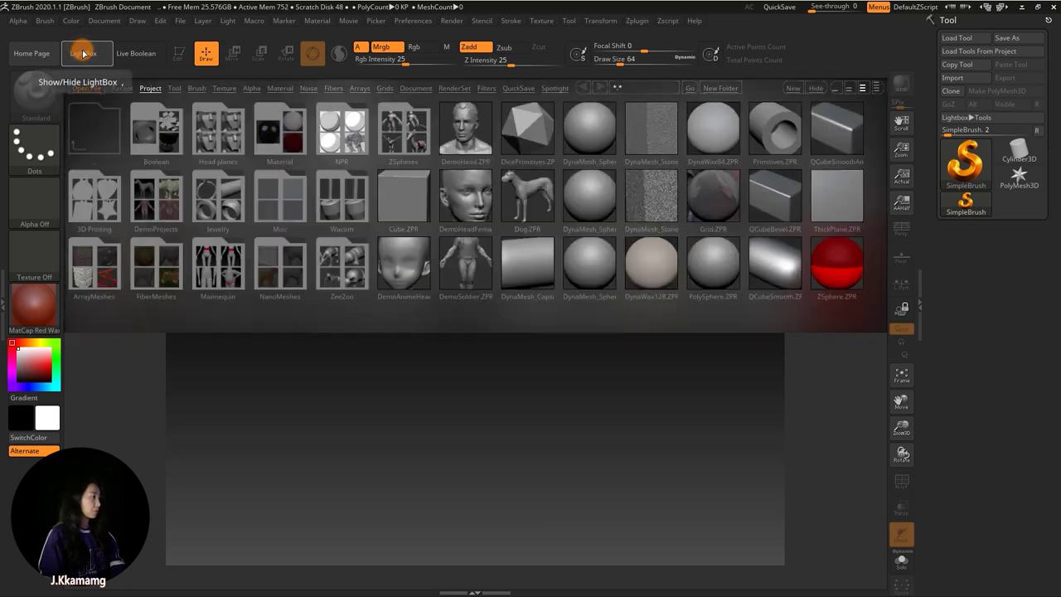
{"action": "left_click", "coordinate": [89, 55]}
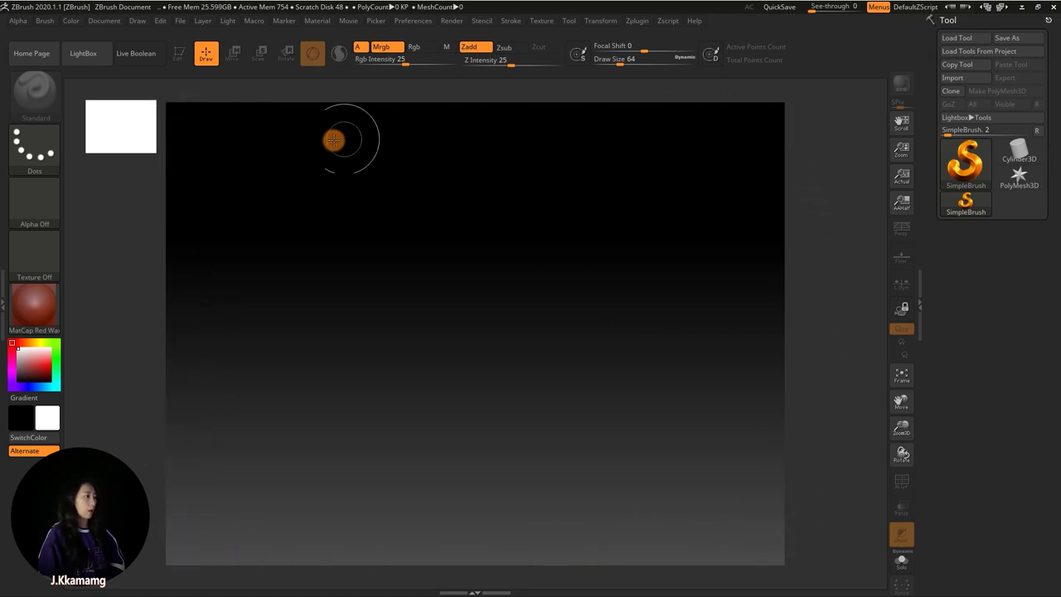
{"action": "left_click", "coordinate": [112, 24]}
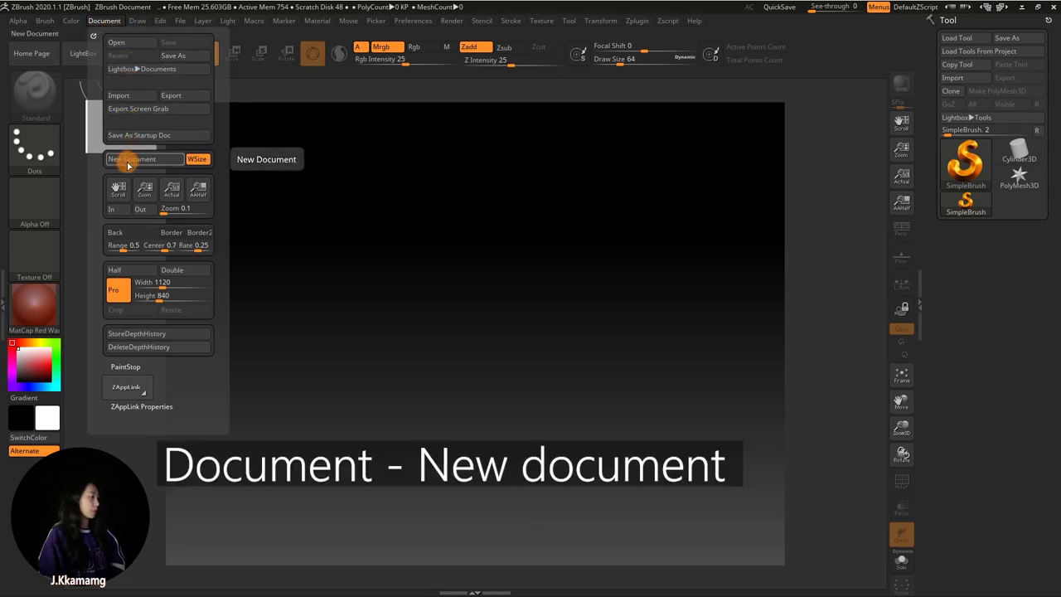
- Create a new blank document and double its size to 2966 × 1836
{"action": "left_click", "coordinate": [128, 162]}
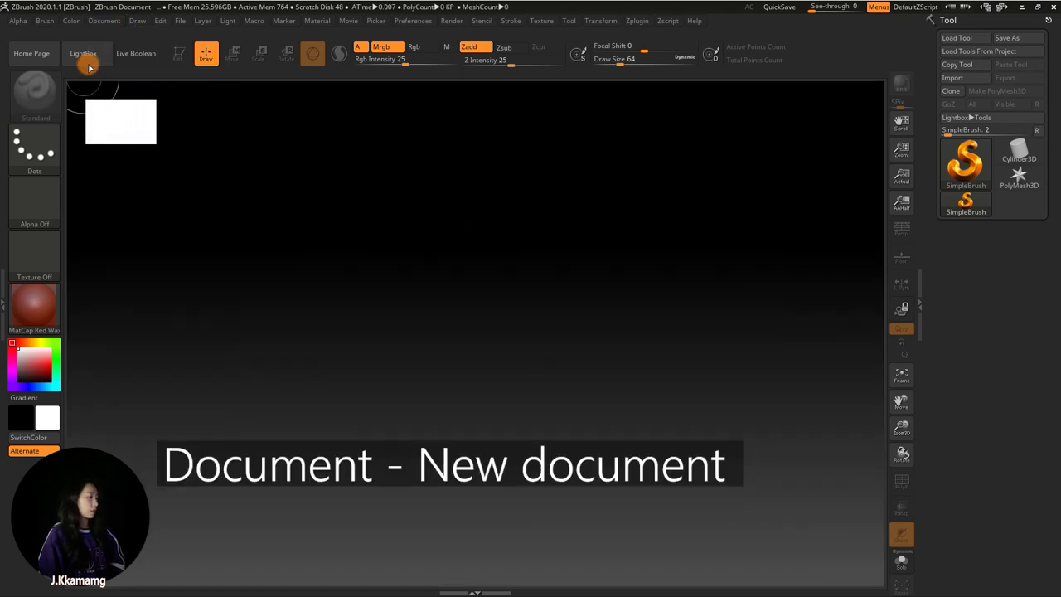
{"action": "left_click", "coordinate": [105, 22]}
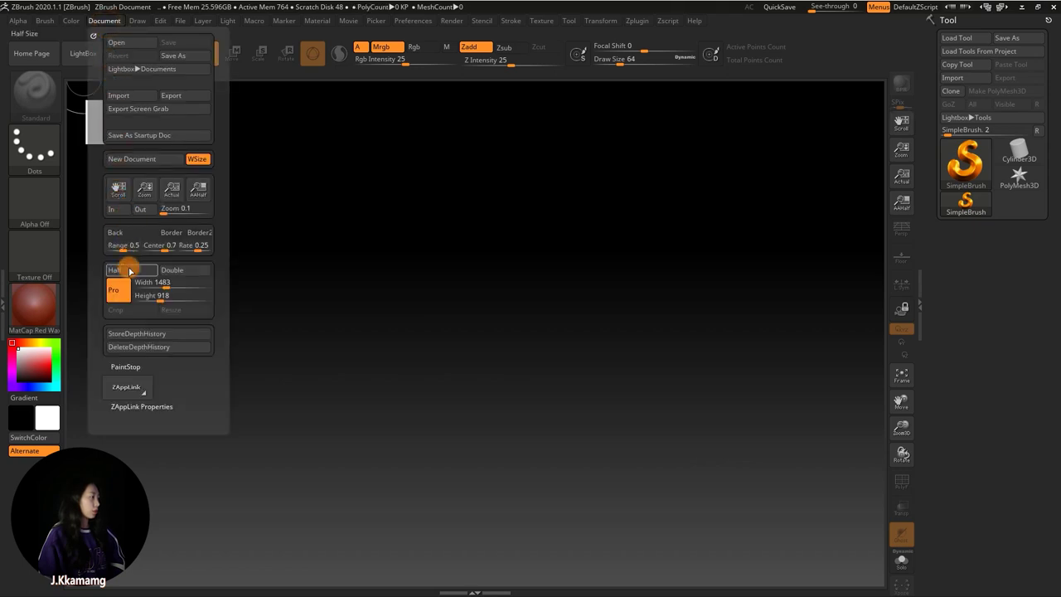
{"action": "left_click", "coordinate": [177, 273]}
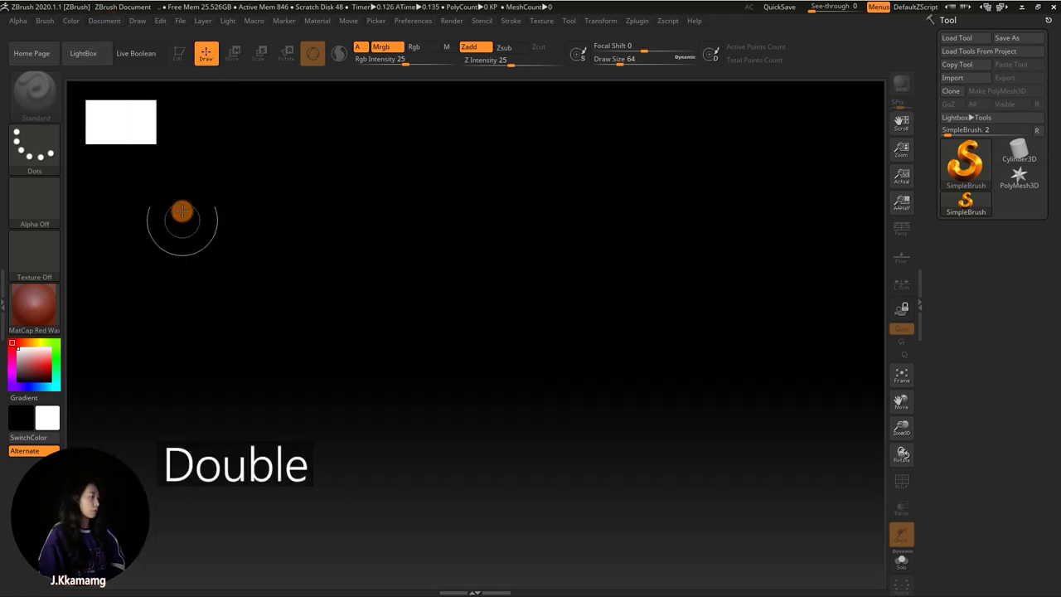
- Save this 2966 × 1836 document as the startup document
{"action": "left_click", "coordinate": [106, 20]}
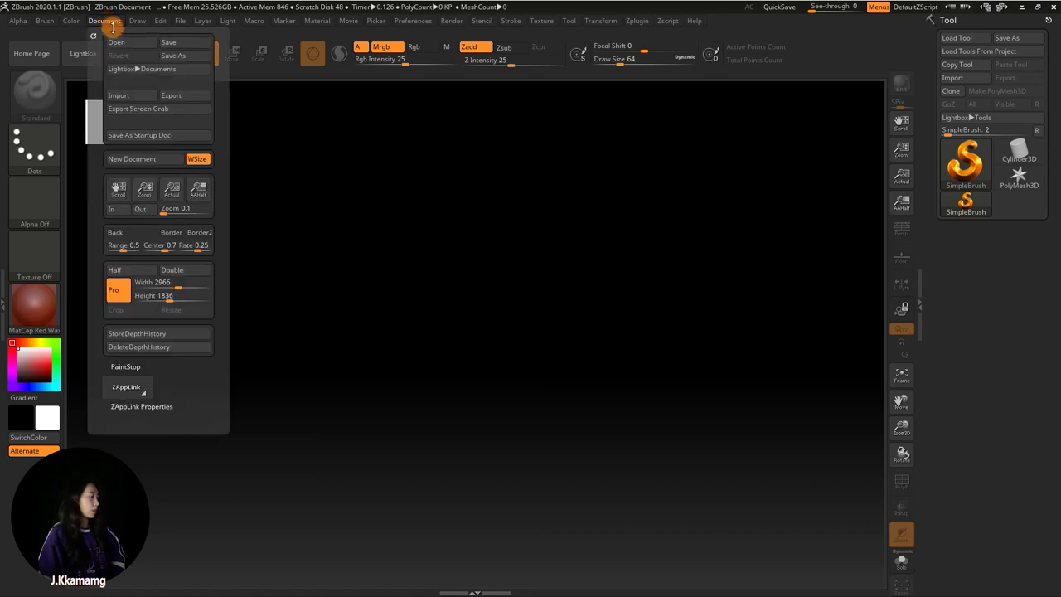
{"action": "left_click", "coordinate": [144, 135]}
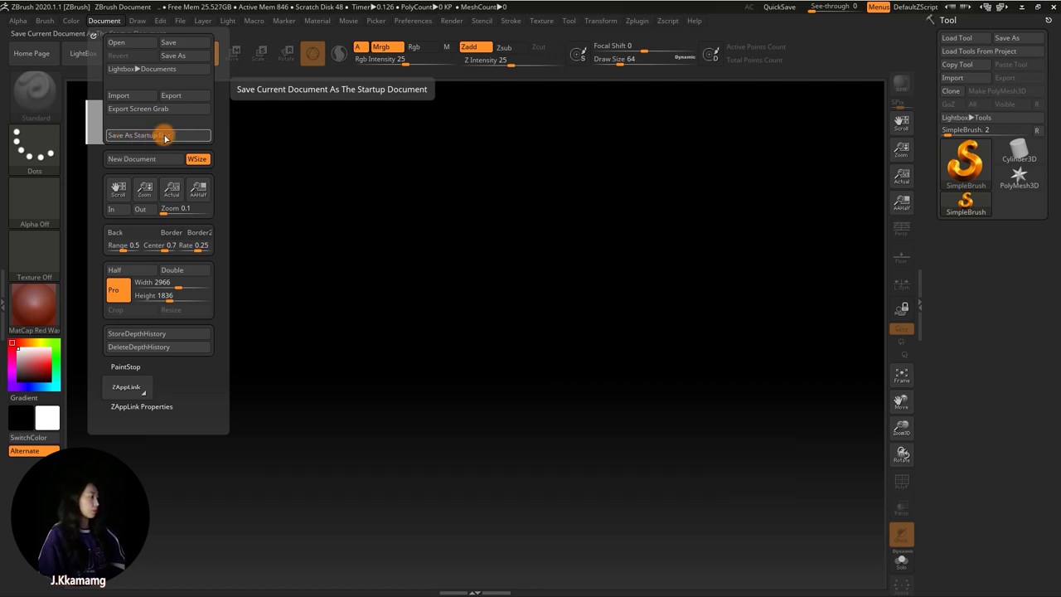
{"action": "left_click", "coordinate": [165, 135]}
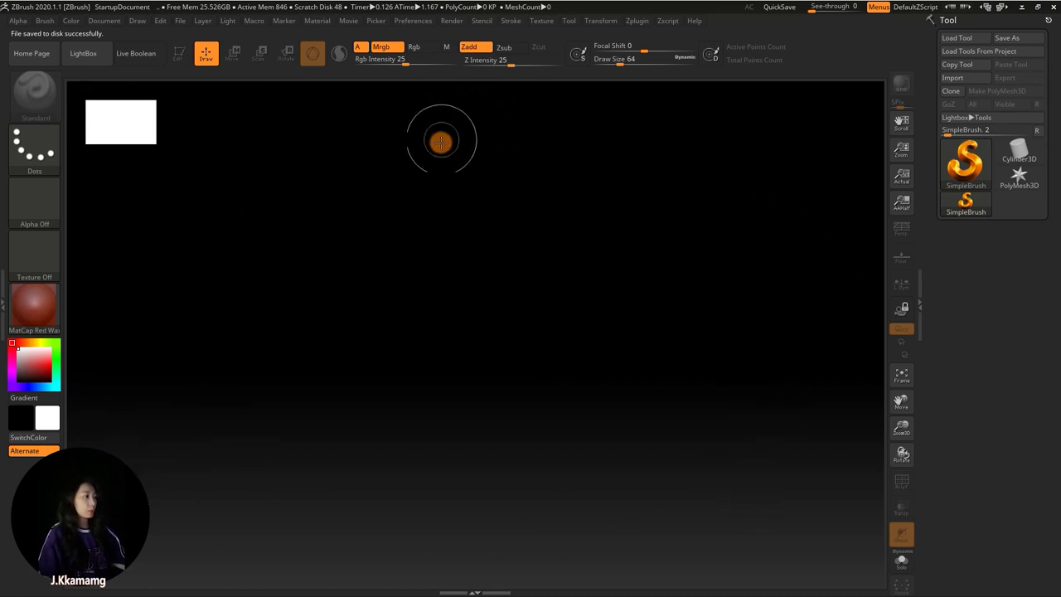
- In the Mem preferences, set Doc Undo to 64 and Tool Undo to 16384
{"action": "left_click", "coordinate": [413, 22]}
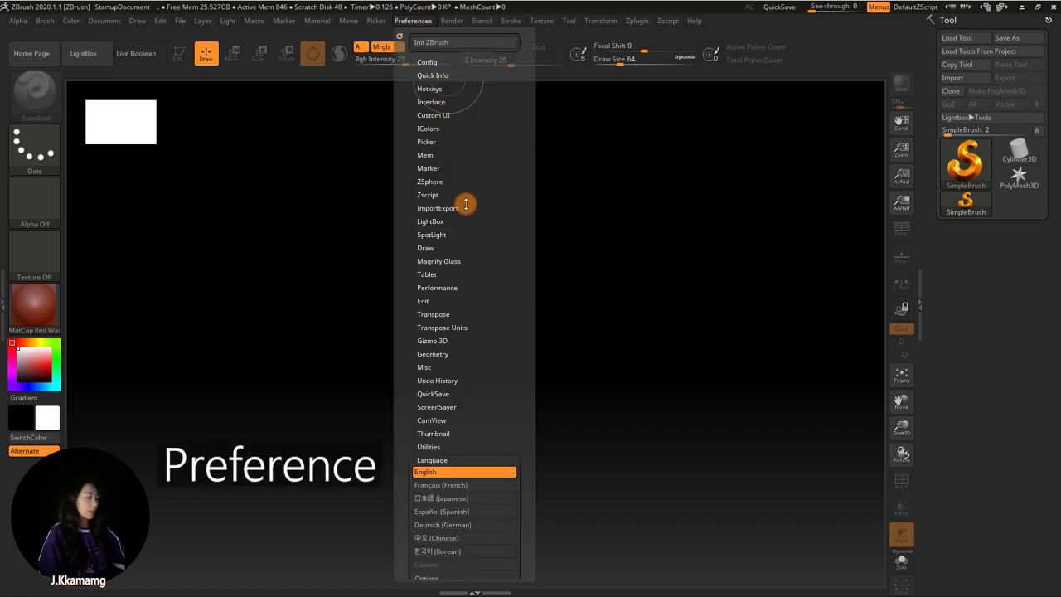
{"action": "left_click", "coordinate": [426, 155]}
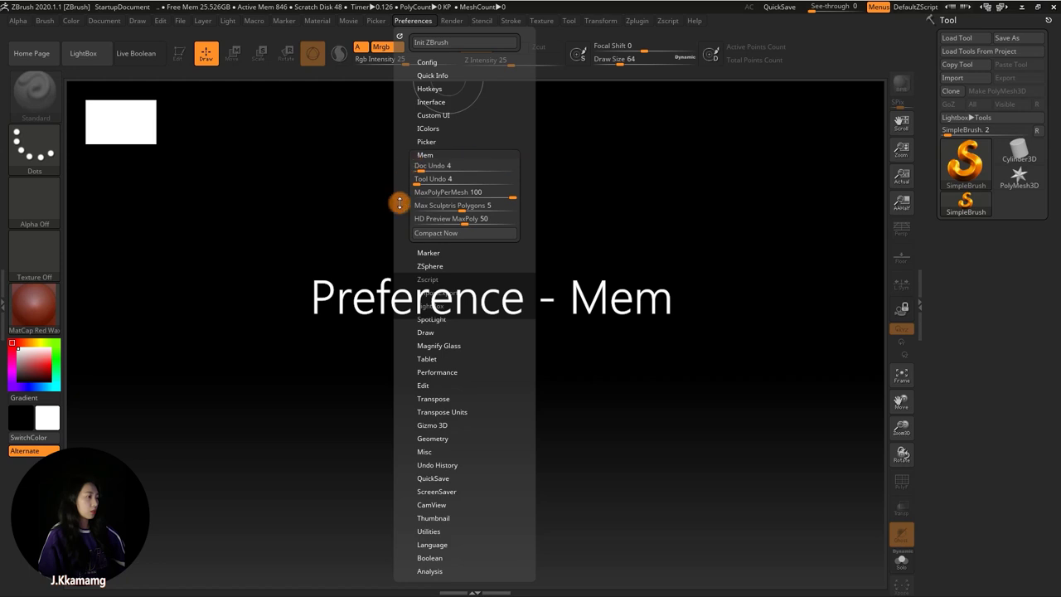
{"action": "left_click_drag", "start_coordinate": [423, 166], "coordinate": [515, 166]}
{"action": "left_click_drag", "start_coordinate": [423, 181], "coordinate": [515, 180]}
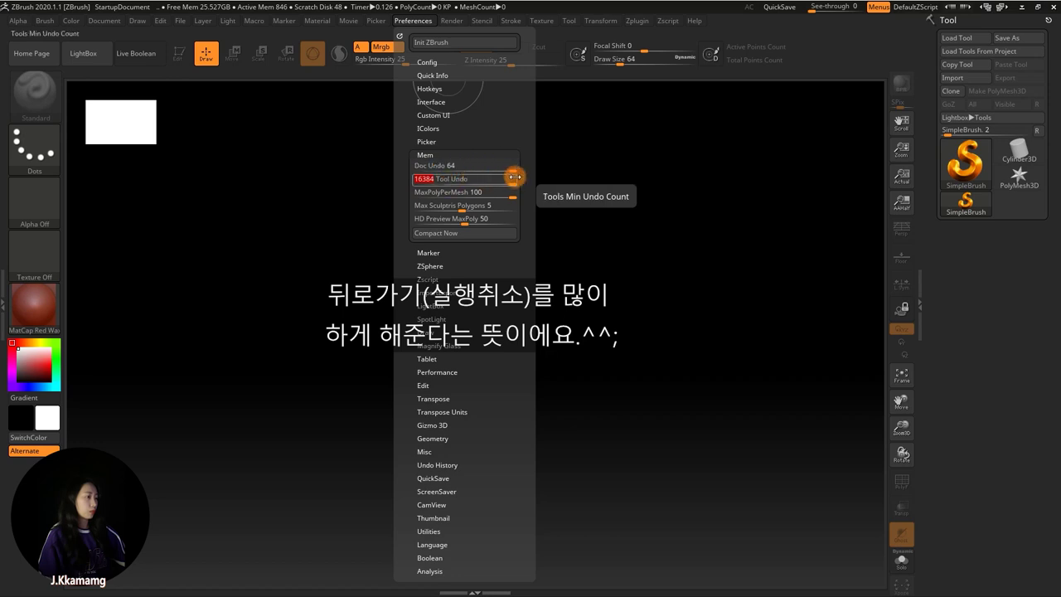
{"action": "left_click", "coordinate": [510, 167]}
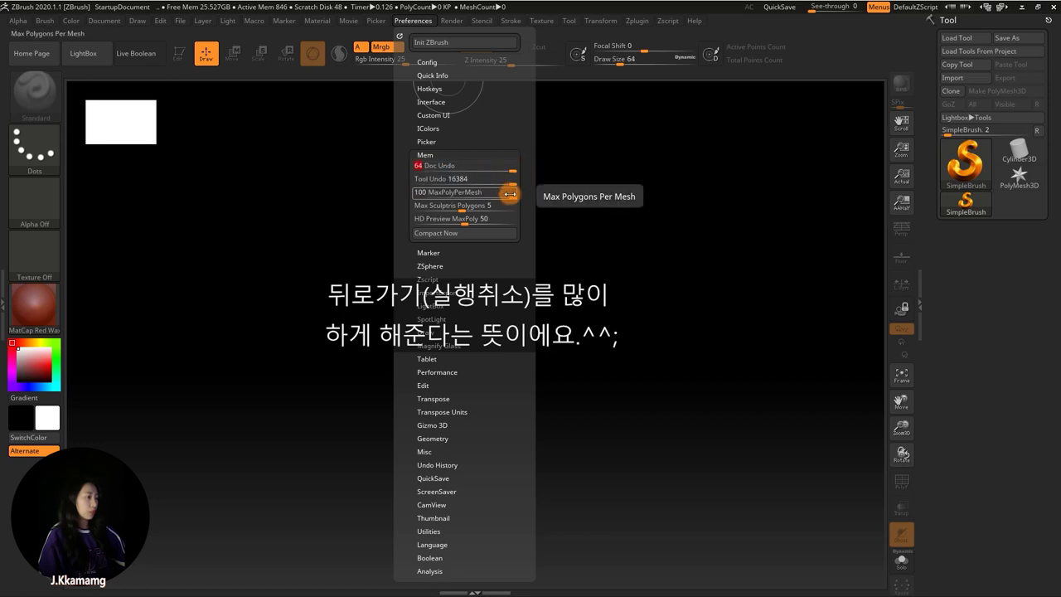
{"action": "left_click", "coordinate": [511, 193]}
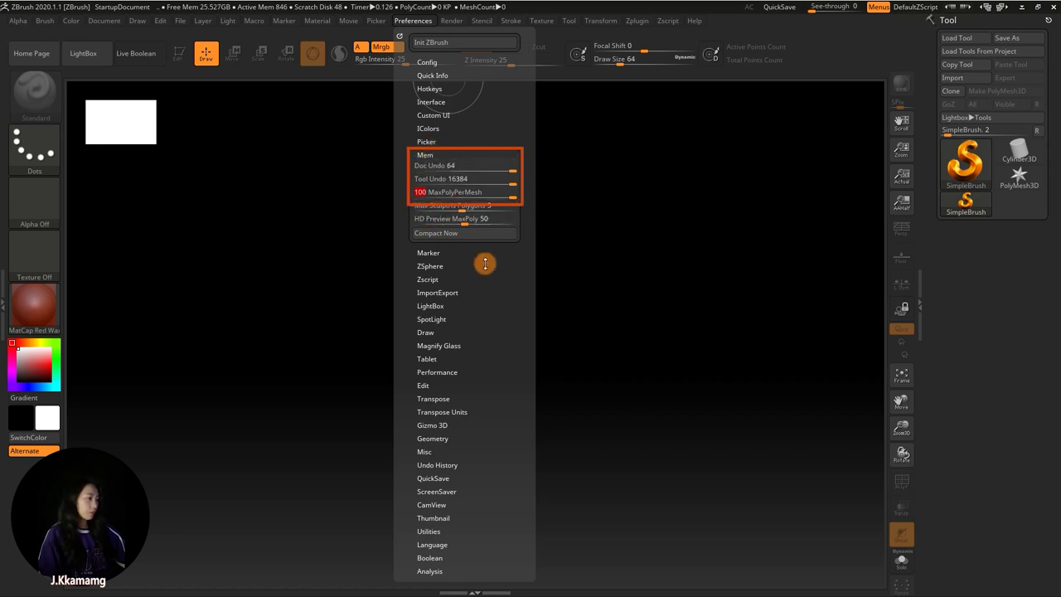
- Switch off LightBox's Open At Launch option in the preferences
{"action": "scroll", "coordinate": [486, 260], "scroll_direction": "down", "scroll_amount": 1}
{"action": "scroll", "coordinate": [487, 242], "scroll_direction": "down", "scroll_amount": 1}
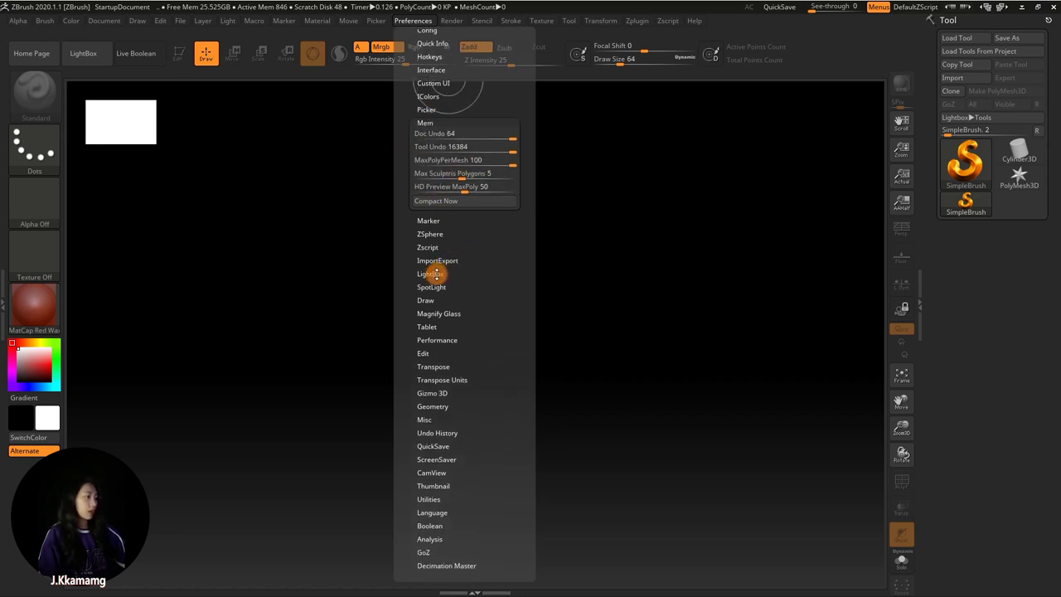
{"action": "scroll", "coordinate": [461, 264], "scroll_direction": "down", "scroll_amount": 1}
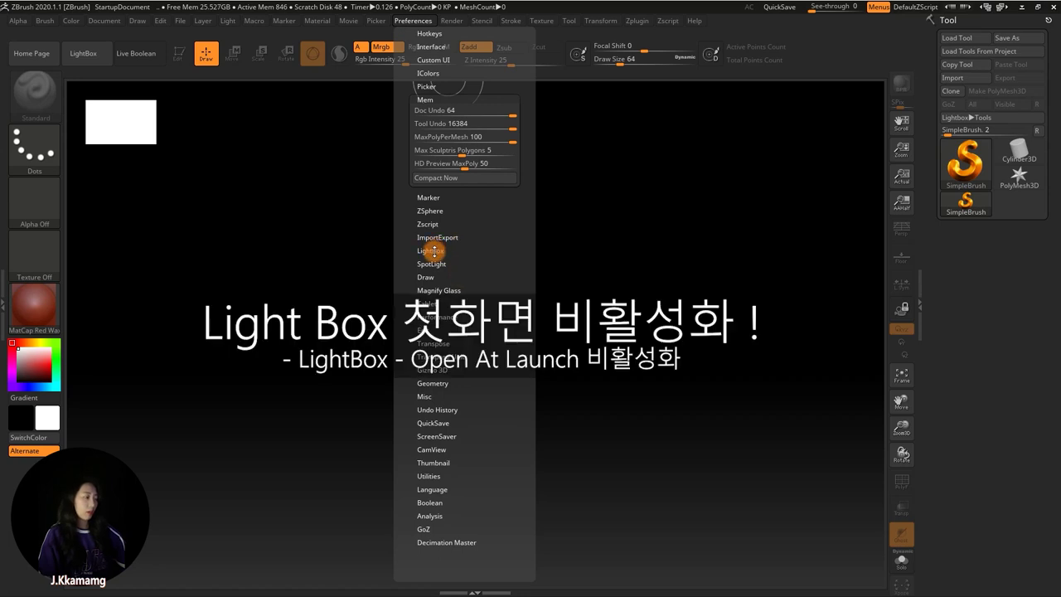
{"action": "left_click", "coordinate": [432, 251]}
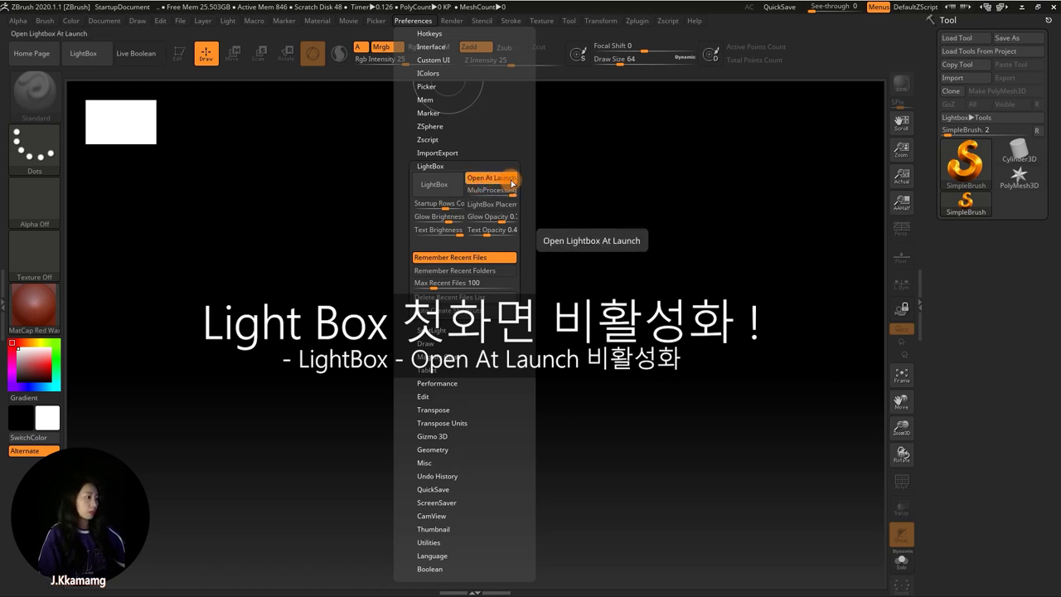
{"action": "left_click", "coordinate": [469, 179]}
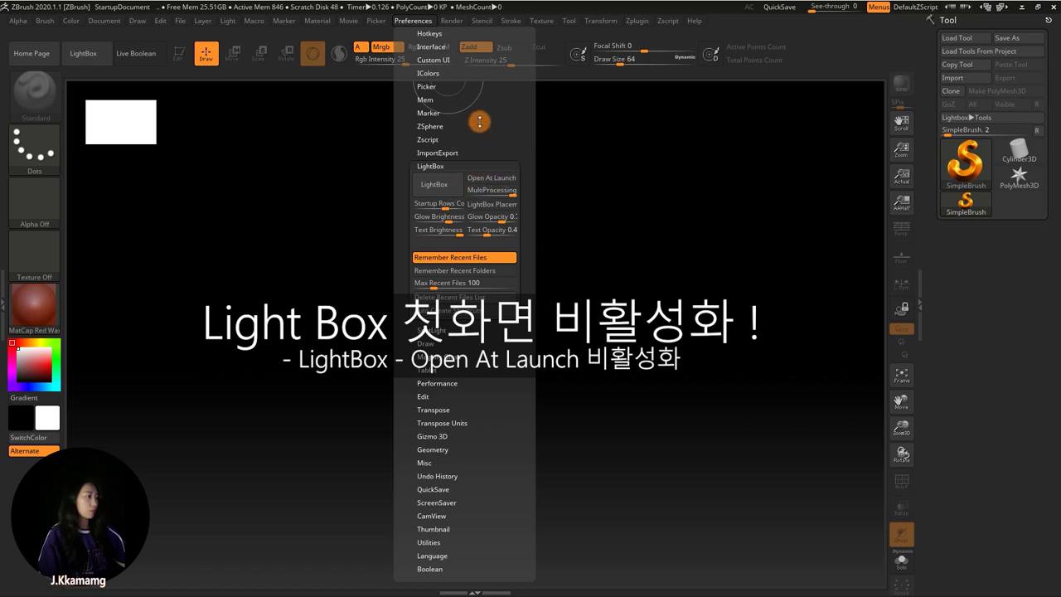
{"action": "left_click_drag", "start_coordinate": [480, 122], "coordinate": [476, 173]}
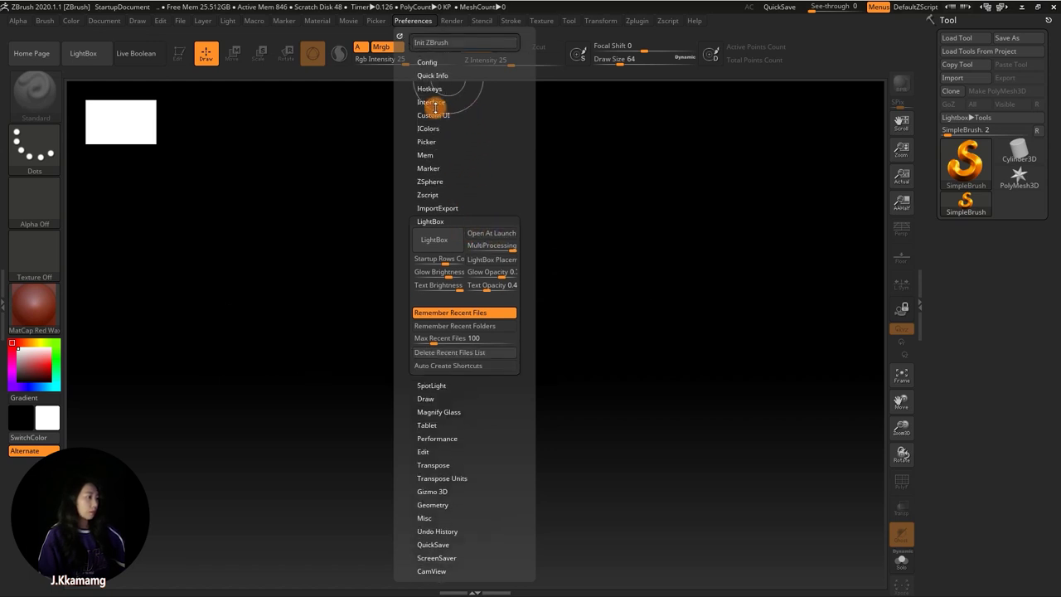
- Try the One Open Subpalette toggle while browsing the Interface, Mem, Import/Export and LightBox preferences
{"action": "left_click", "coordinate": [434, 106]}
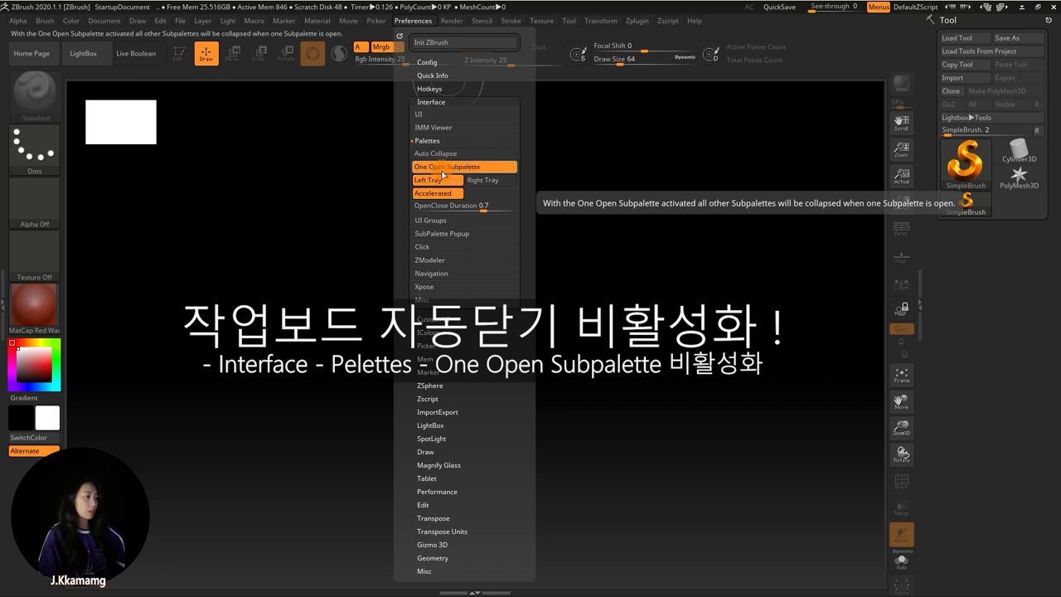
{"action": "left_click", "coordinate": [444, 173]}
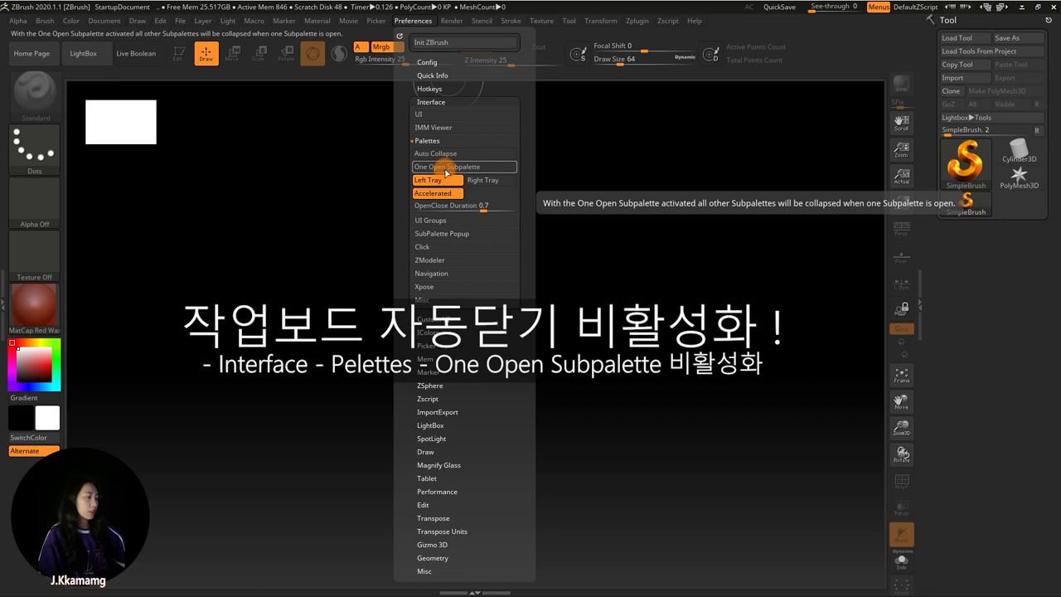
{"action": "left_click", "coordinate": [458, 170]}
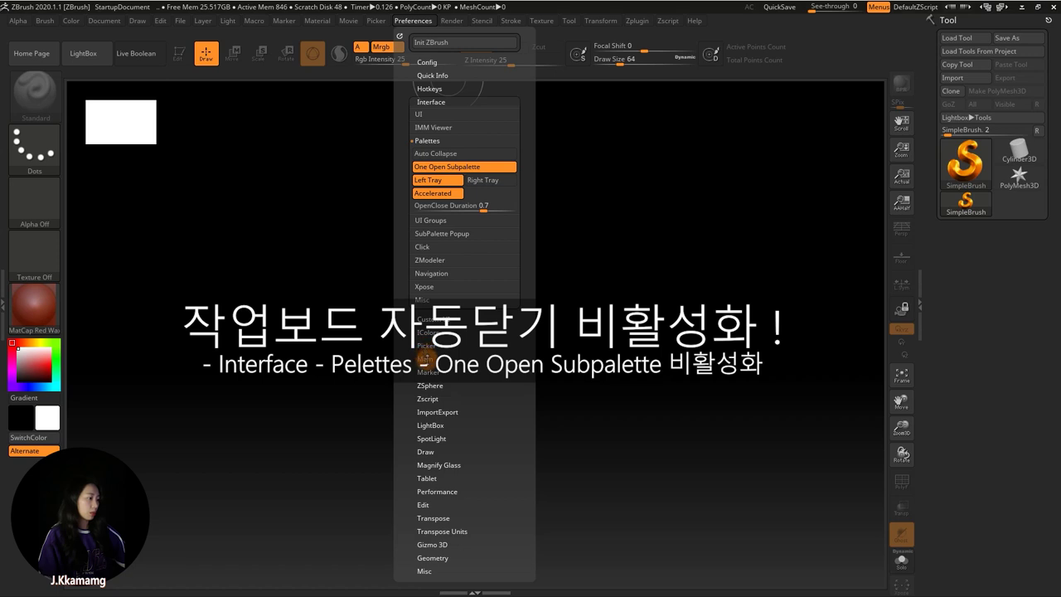
{"action": "left_click", "coordinate": [425, 356]}
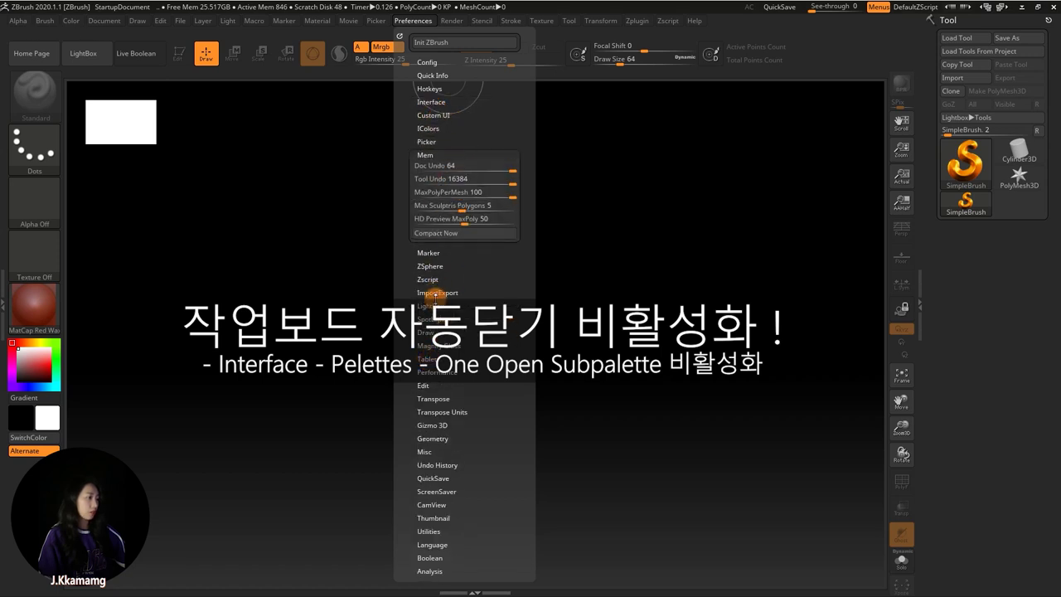
{"action": "left_click", "coordinate": [438, 292]}
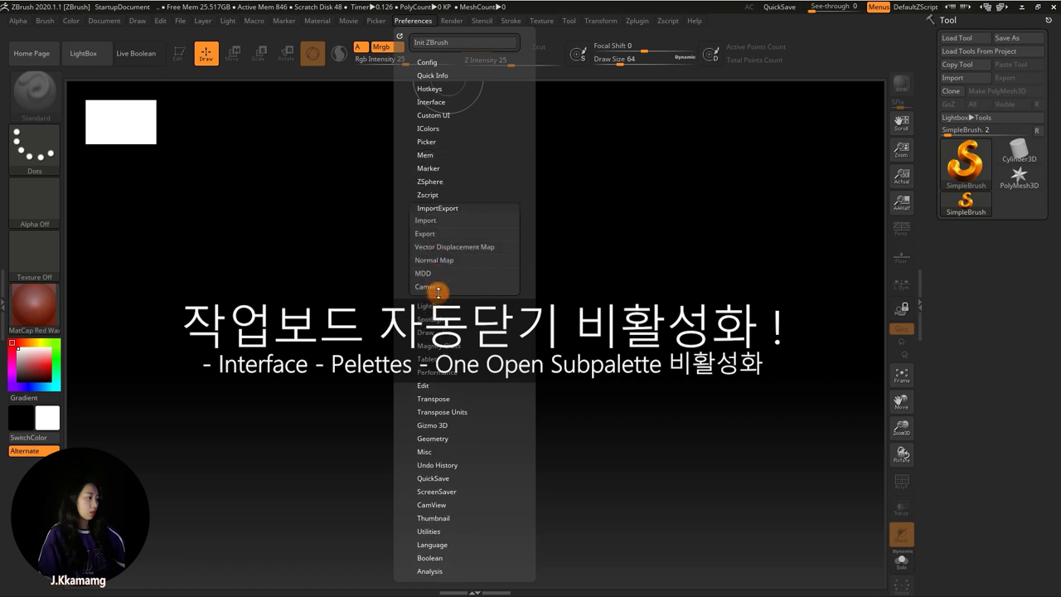
{"action": "left_click", "coordinate": [424, 154]}
{"action": "left_click", "coordinate": [437, 300]}
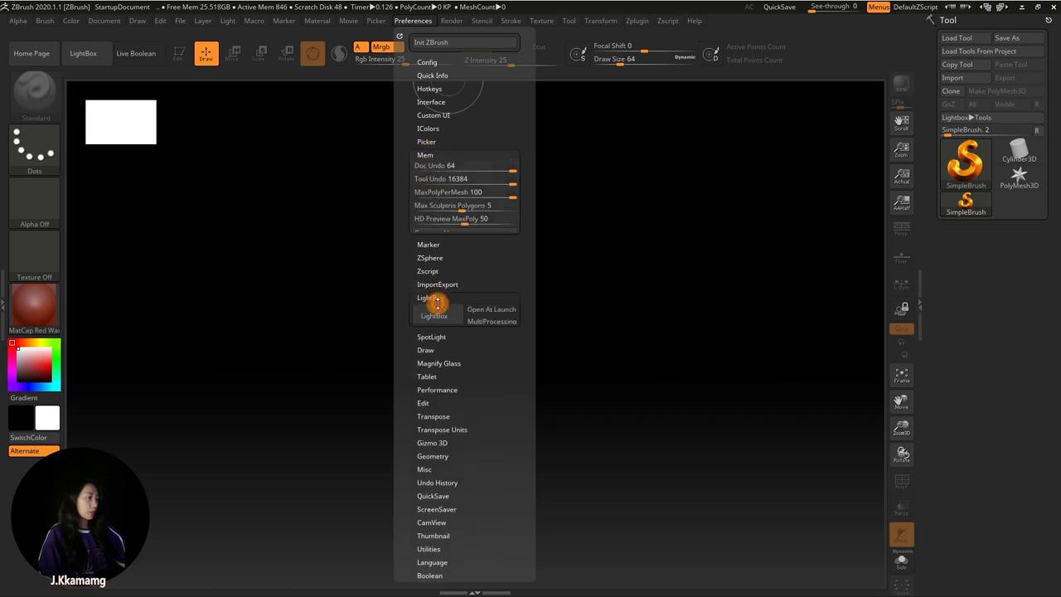
- Turn One Open Subpalette off, then expand Mem and Marker alongside Interface
{"action": "left_click", "coordinate": [438, 103]}
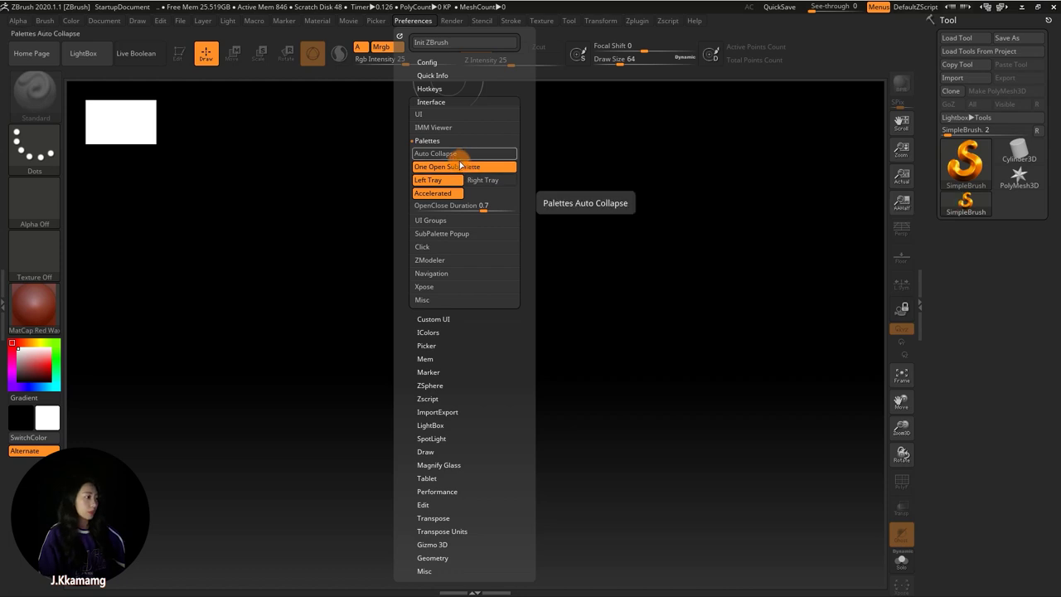
{"action": "left_click", "coordinate": [447, 167]}
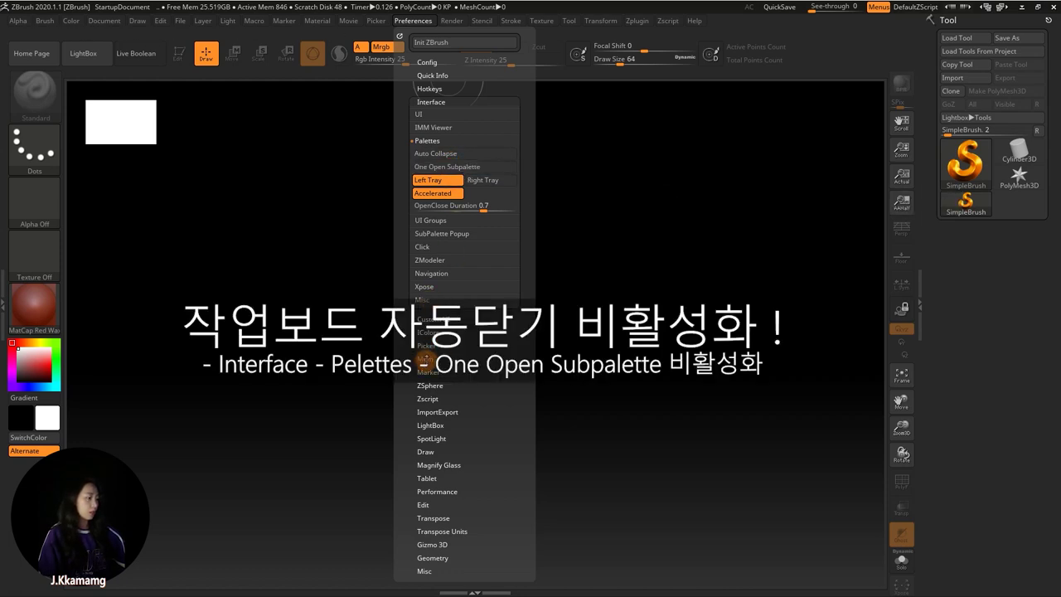
{"action": "left_click", "coordinate": [424, 359]}
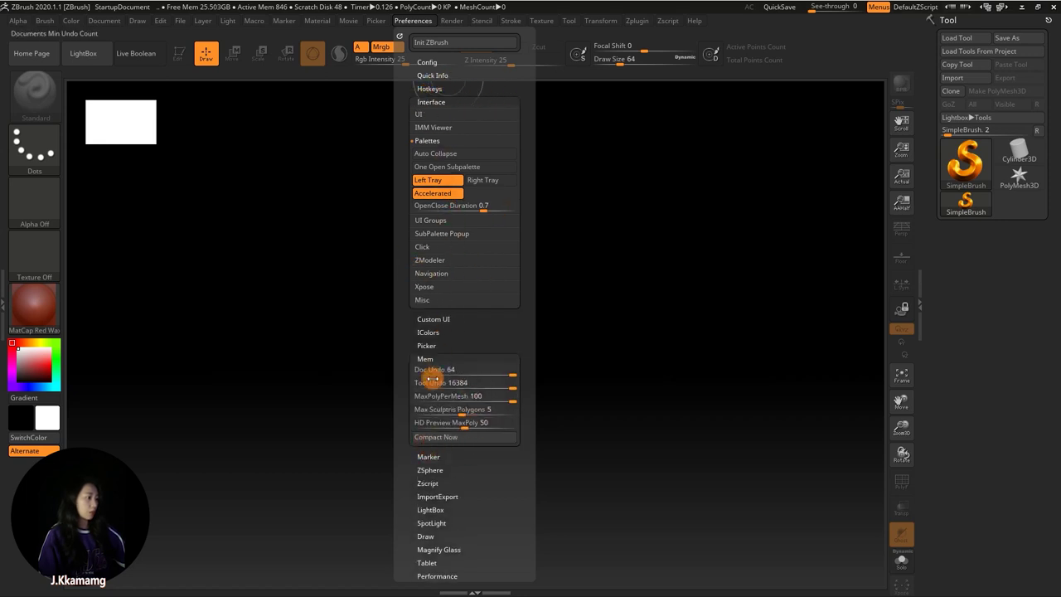
{"action": "left_click", "coordinate": [428, 458]}
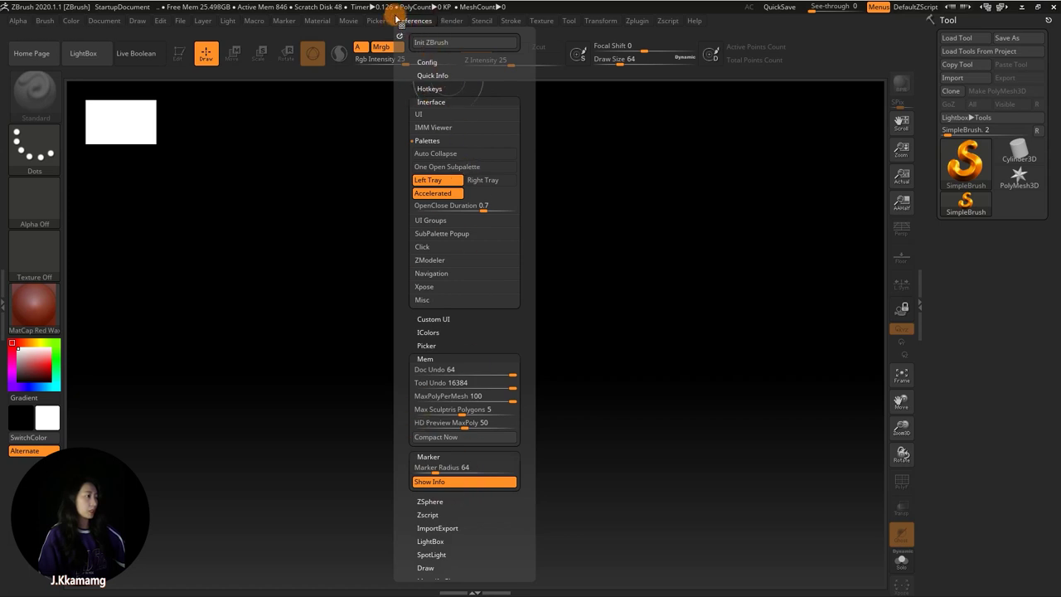
{"action": "left_click", "coordinate": [420, 23]}
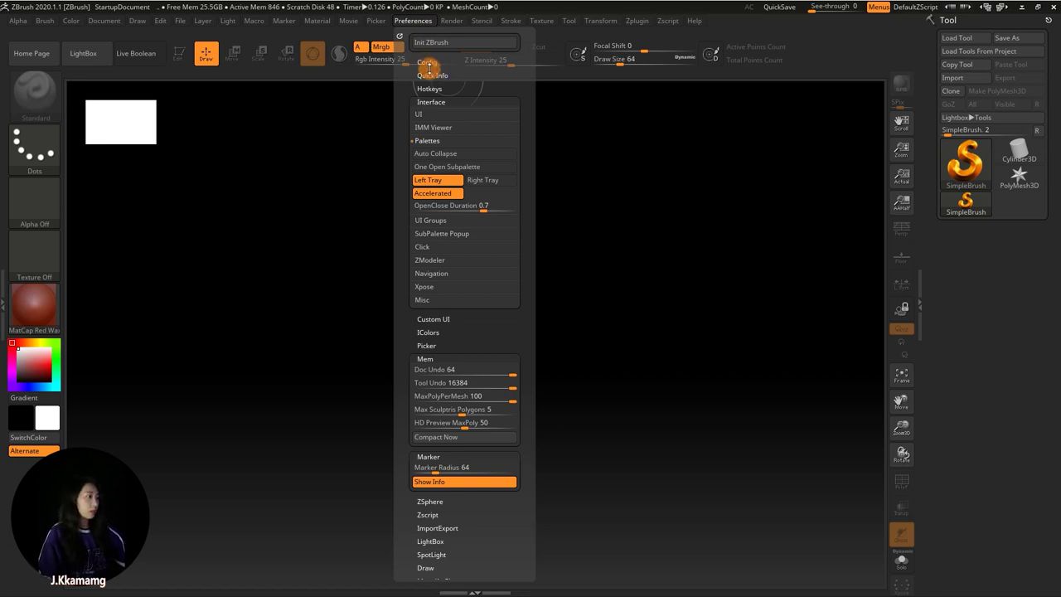
- Store the current preferences as the master configuration with Config > Store Config and confirm
{"action": "left_click", "coordinate": [427, 63]}
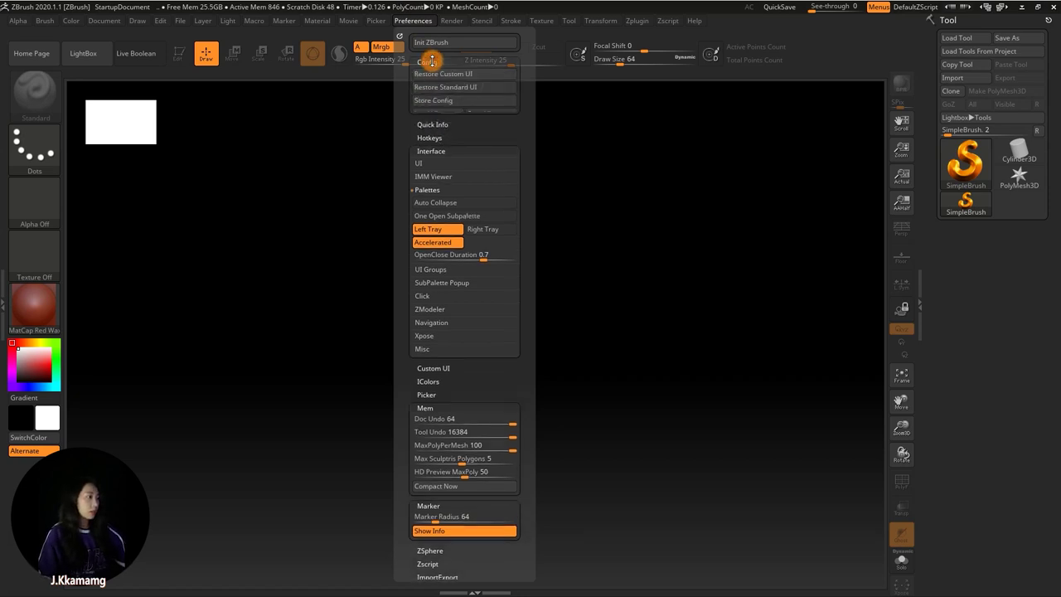
{"action": "left_click", "coordinate": [430, 102]}
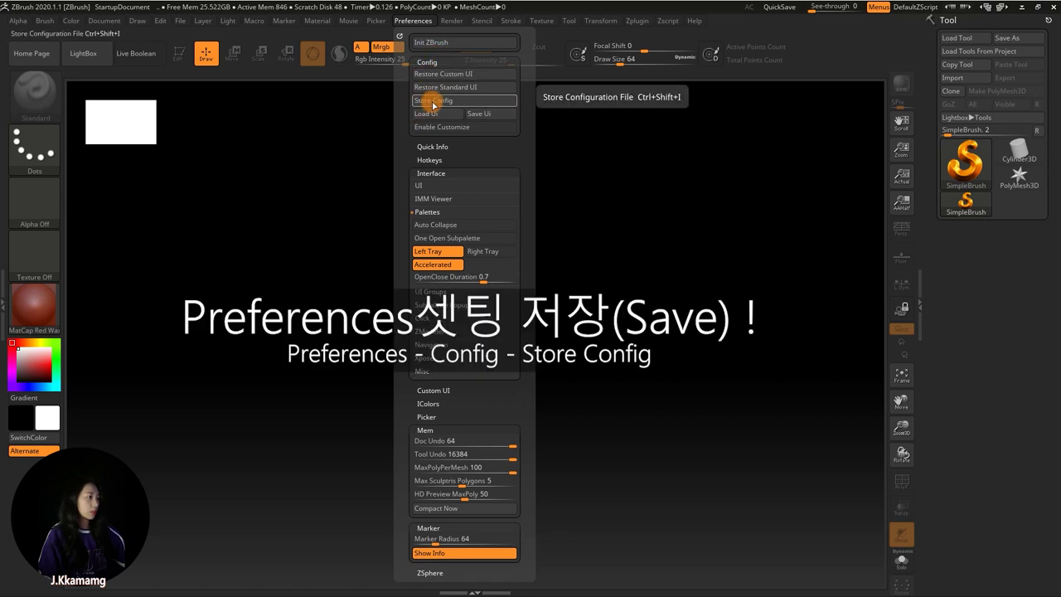
{"action": "left_click", "coordinate": [433, 101]}
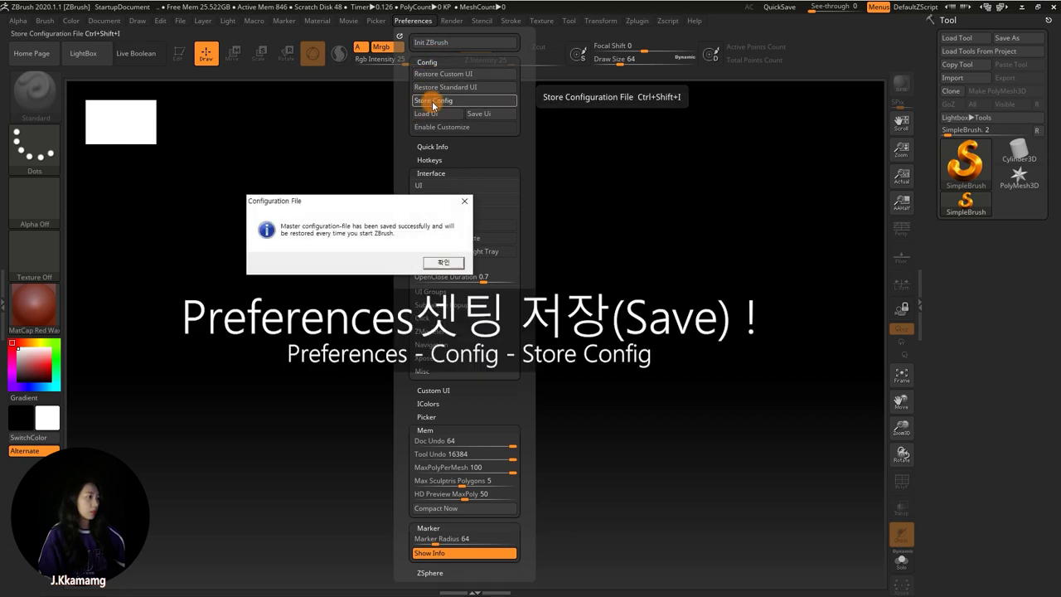
{"action": "left_click", "coordinate": [448, 262]}
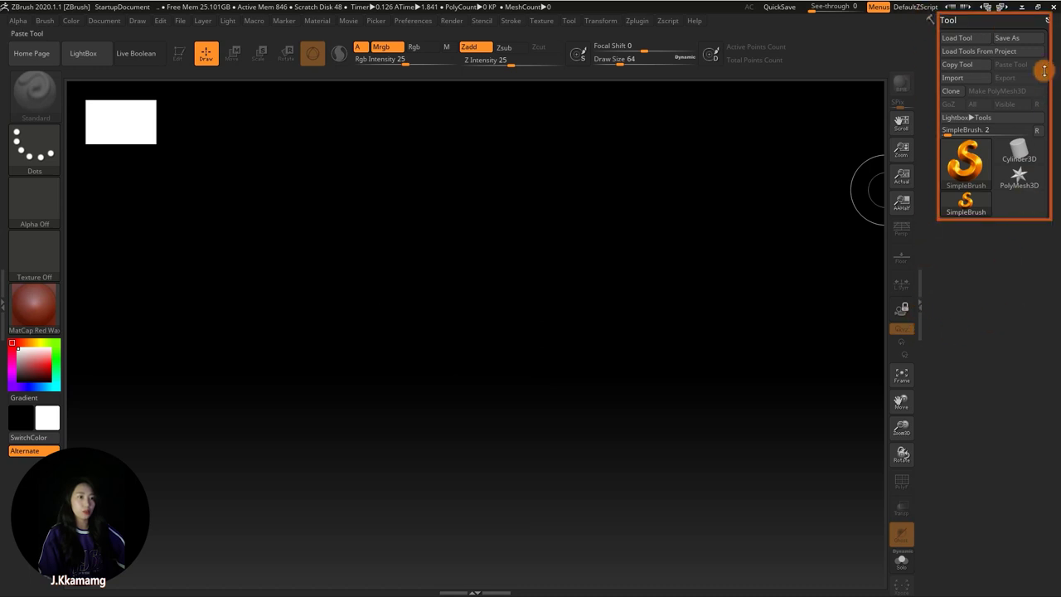
{"action": "left_click", "coordinate": [967, 165]}
- Pick Cube3D from the tool picker and drag a cube out near the canvas centre
{"action": "left_click", "coordinate": [825, 162]}
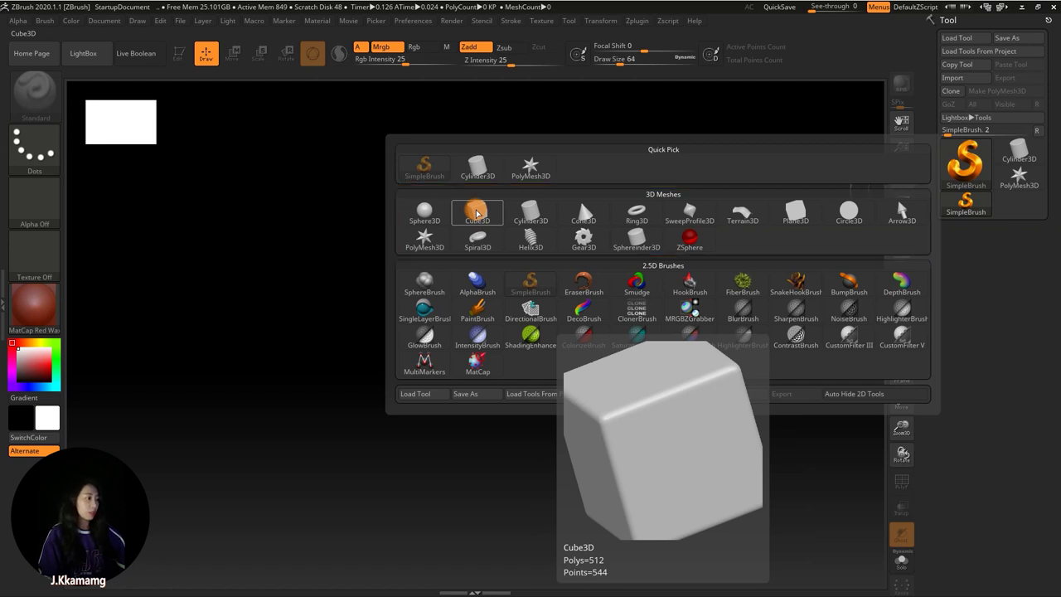
{"action": "left_click", "coordinate": [477, 213]}
{"action": "left_click_drag", "start_coordinate": [450, 218], "coordinate": [451, 364]}
{"action": "key", "text": "t"}
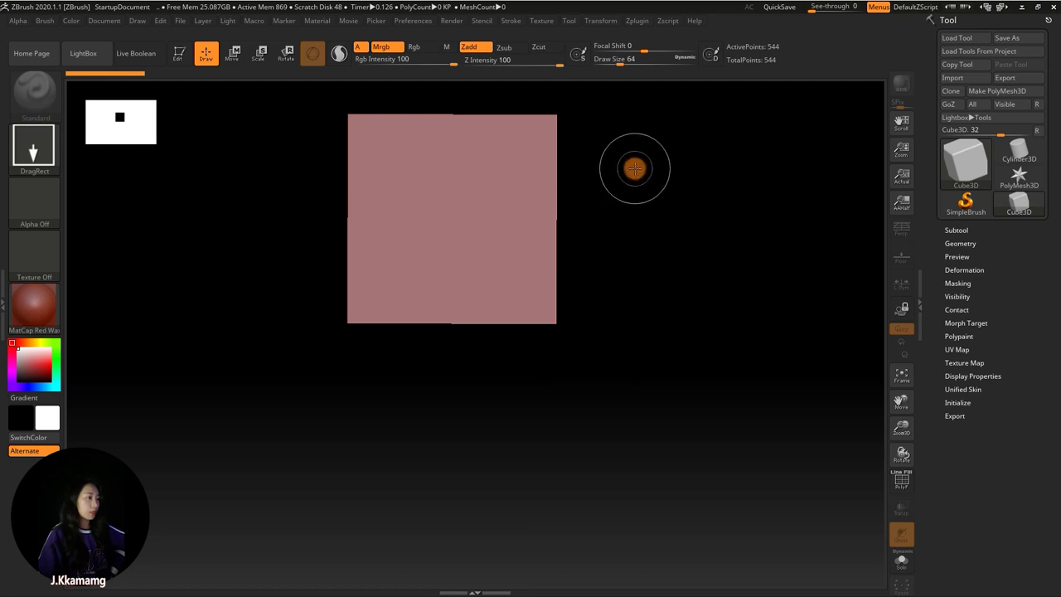
- Draw four extra cubes, undo them, redraw one centred cube and enable Edit mode
{"action": "left_click_drag", "start_coordinate": [637, 168], "coordinate": [606, 244]}
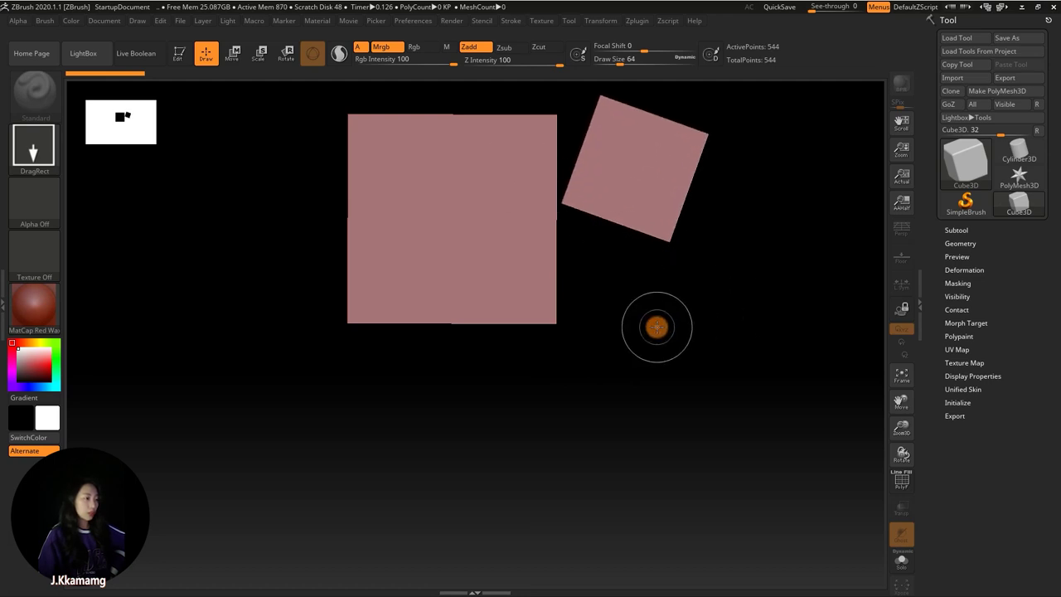
{"action": "left_click_drag", "start_coordinate": [655, 326], "coordinate": [647, 422]}
{"action": "left_click_drag", "start_coordinate": [326, 402], "coordinate": [356, 457]}
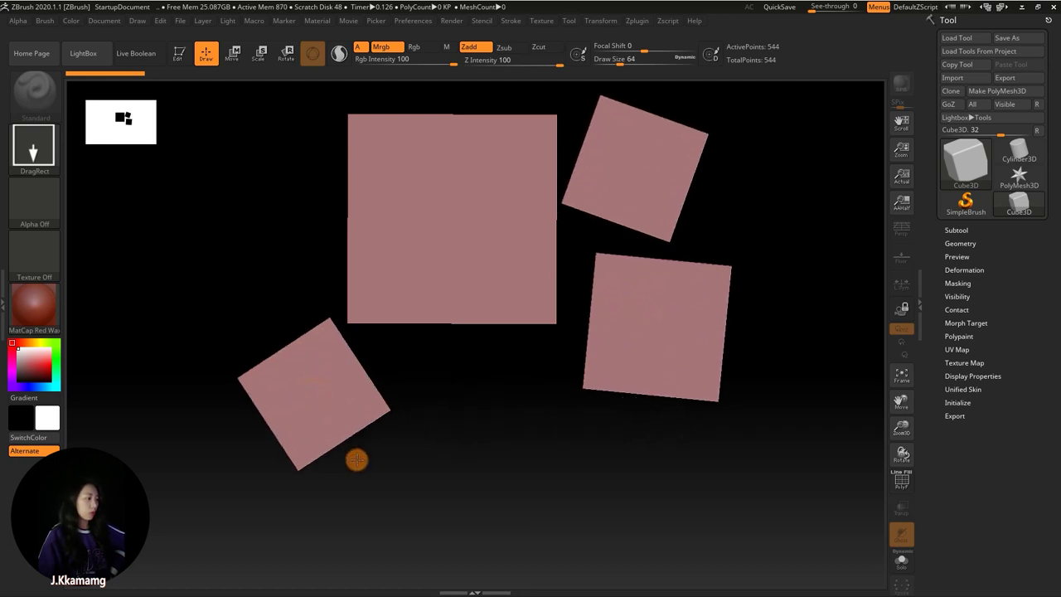
{"action": "left_click_drag", "start_coordinate": [531, 437], "coordinate": [527, 512]}
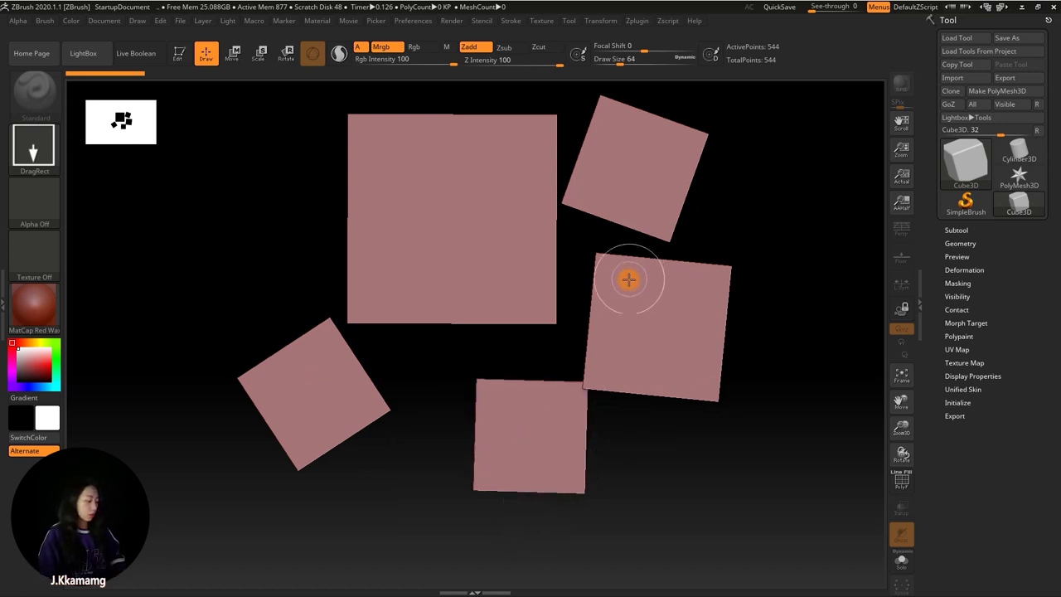
{"action": "key", "text": "ctrl+z"}
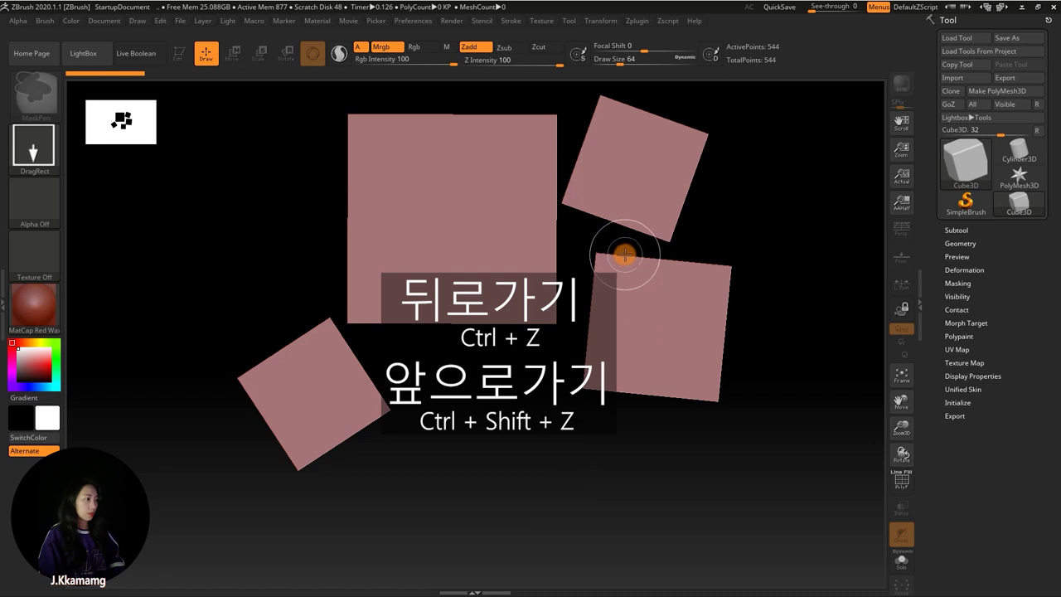
{"action": "key", "text": "ctrl+z"}
{"action": "key", "text": "ctrl+z"}
{"action": "key", "text": "ctrl+z"}
{"action": "key", "text": "ctrl+z"}
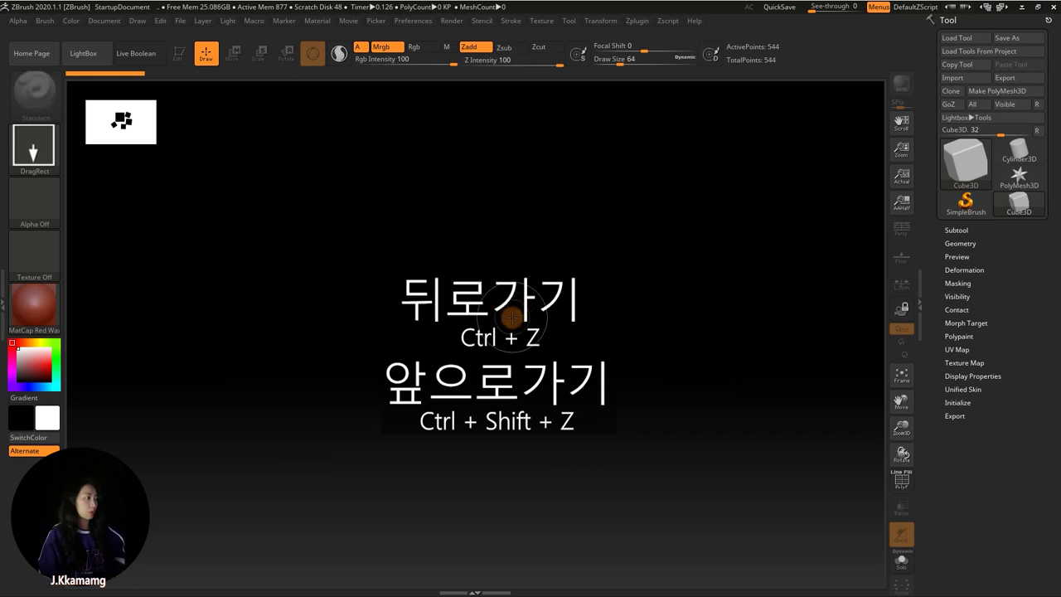
{"action": "left_click_drag", "start_coordinate": [470, 259], "coordinate": [445, 336]}
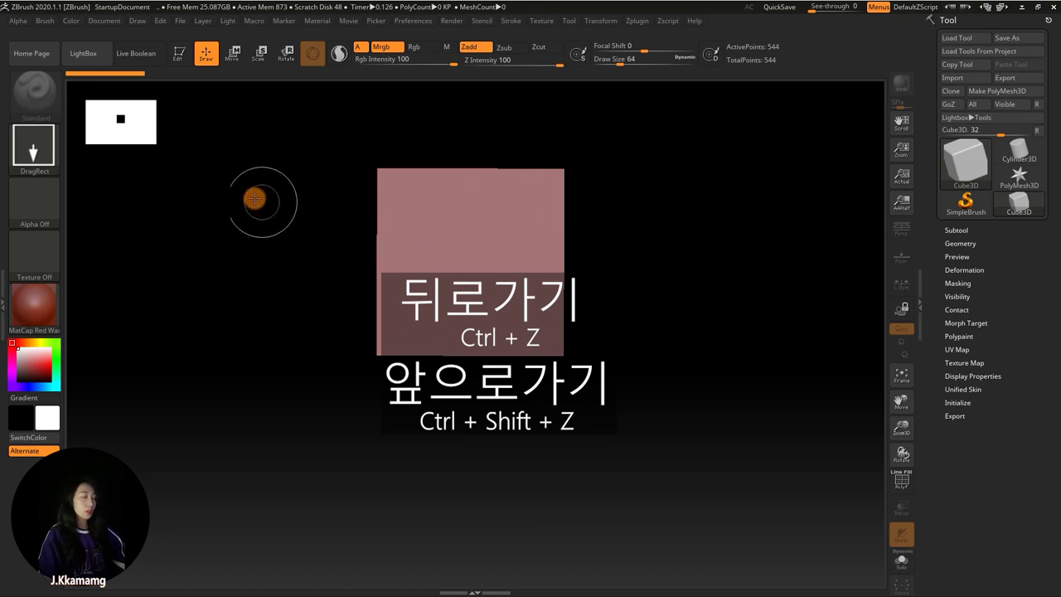
{"action": "left_click", "coordinate": [186, 51]}
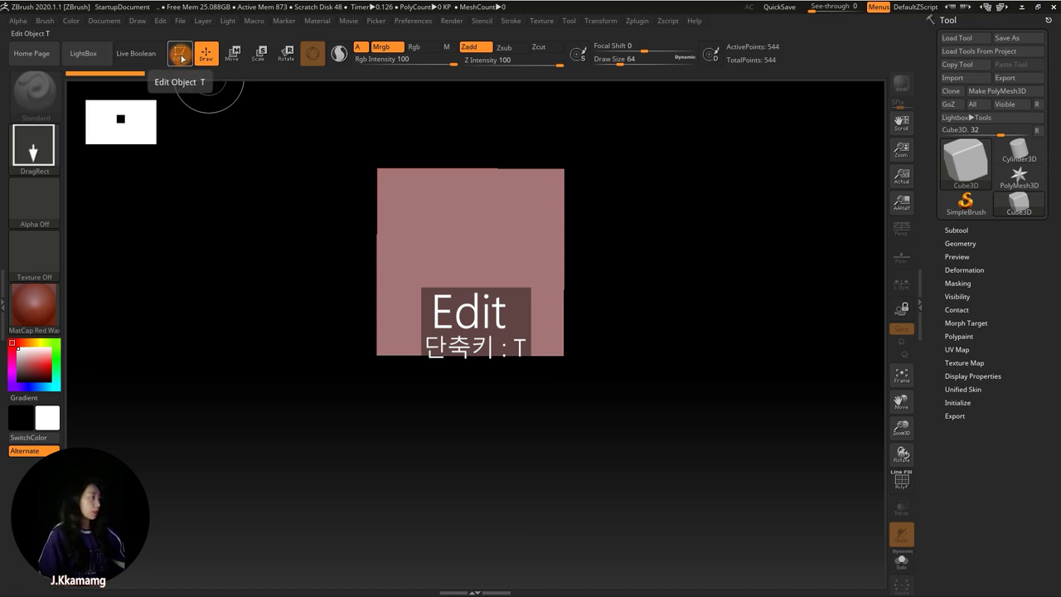
{"action": "left_click", "coordinate": [180, 55]}
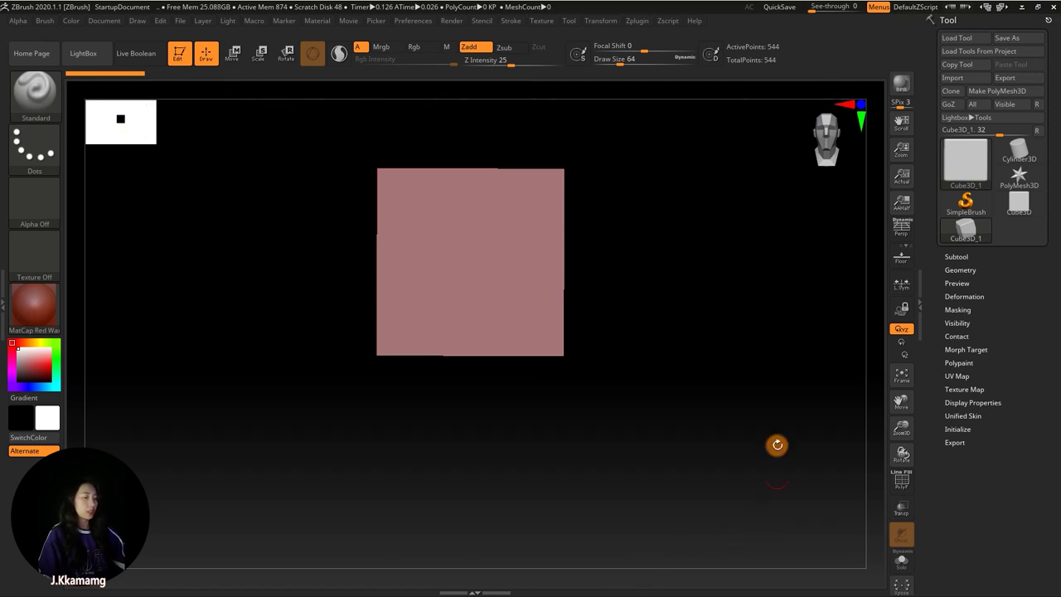
{"action": "mouse_move", "coordinate": [643, 224]}
{"action": "left_mouse_down"}
{"action": "mouse_move", "coordinate": [625, 221]}
{"action": "mouse_move", "coordinate": [604, 244]}
{"action": "mouse_move", "coordinate": [621, 306]}
{"action": "mouse_move", "coordinate": [701, 283]}
{"action": "mouse_move", "coordinate": [606, 196]}
{"action": "mouse_move", "coordinate": [550, 306]}
{"action": "mouse_move", "coordinate": [658, 273]}
{"action": "mouse_move", "coordinate": [587, 217]}
{"action": "mouse_move", "coordinate": [611, 305]}
{"action": "mouse_move", "coordinate": [669, 238]}
{"action": "mouse_move", "coordinate": [649, 216]}
{"action": "mouse_move", "coordinate": [625, 220]}
{"action": "mouse_move", "coordinate": [641, 277]}
{"action": "left_mouse_up"}
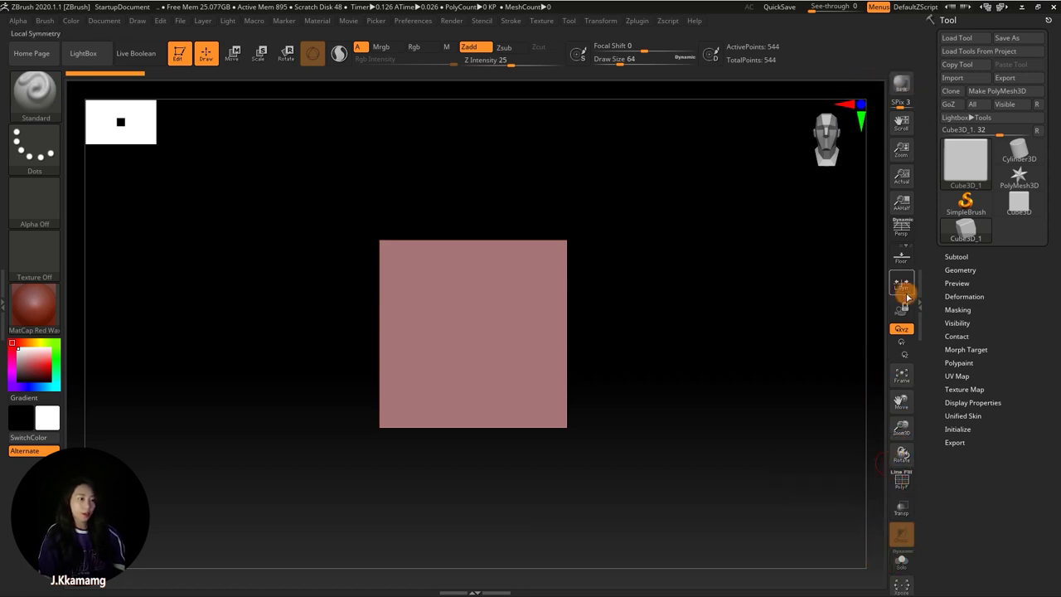
- Show the floor grid beneath the cube, leaving Perspective distortion switched off
{"action": "left_click", "coordinate": [905, 237]}
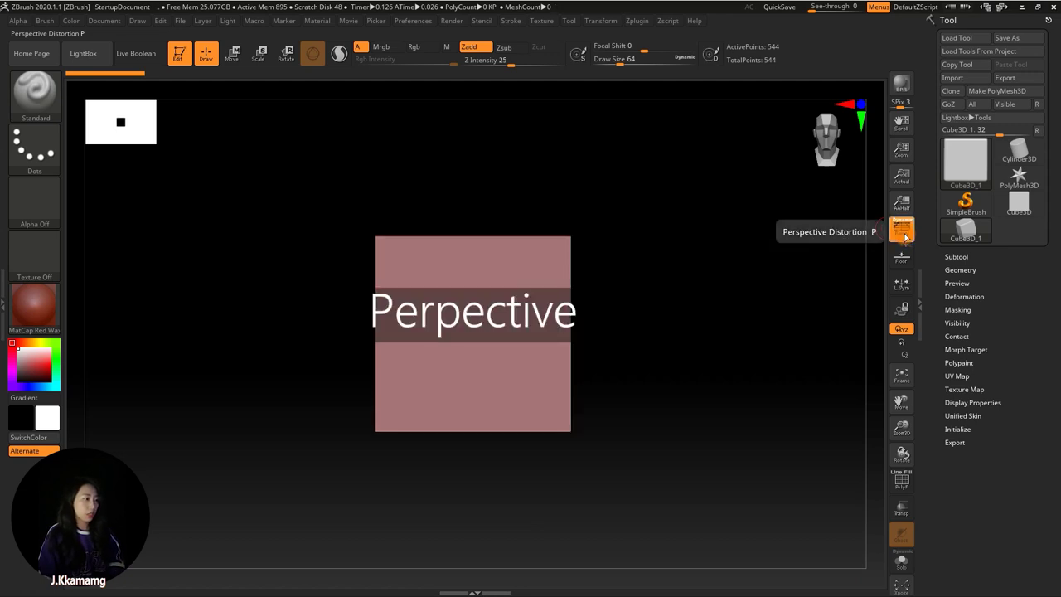
{"action": "left_click_drag", "start_coordinate": [739, 291], "coordinate": [733, 302]}
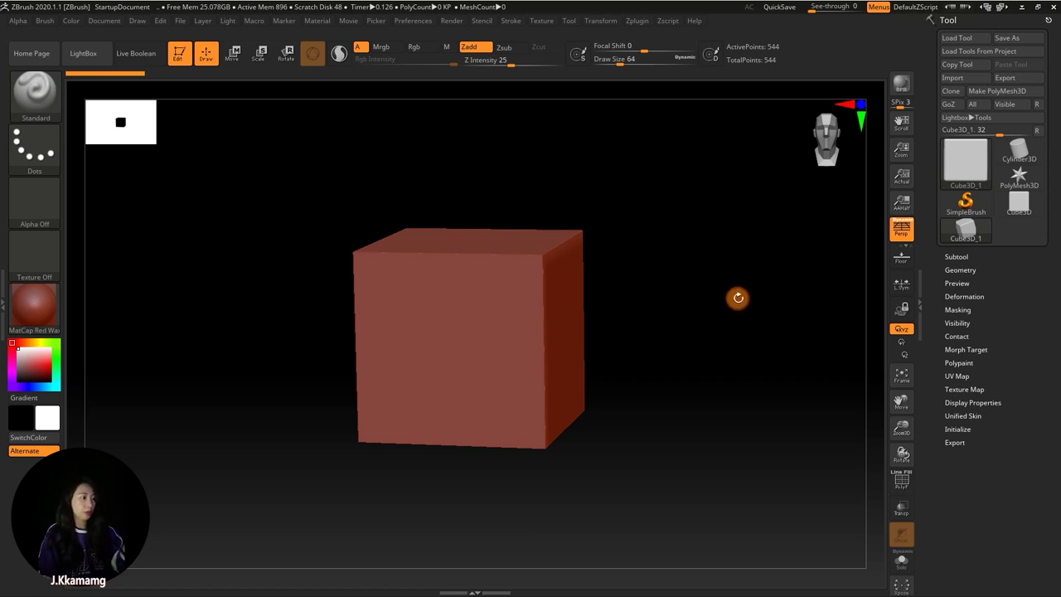
{"action": "left_click_drag", "start_coordinate": [671, 308], "coordinate": [714, 296]}
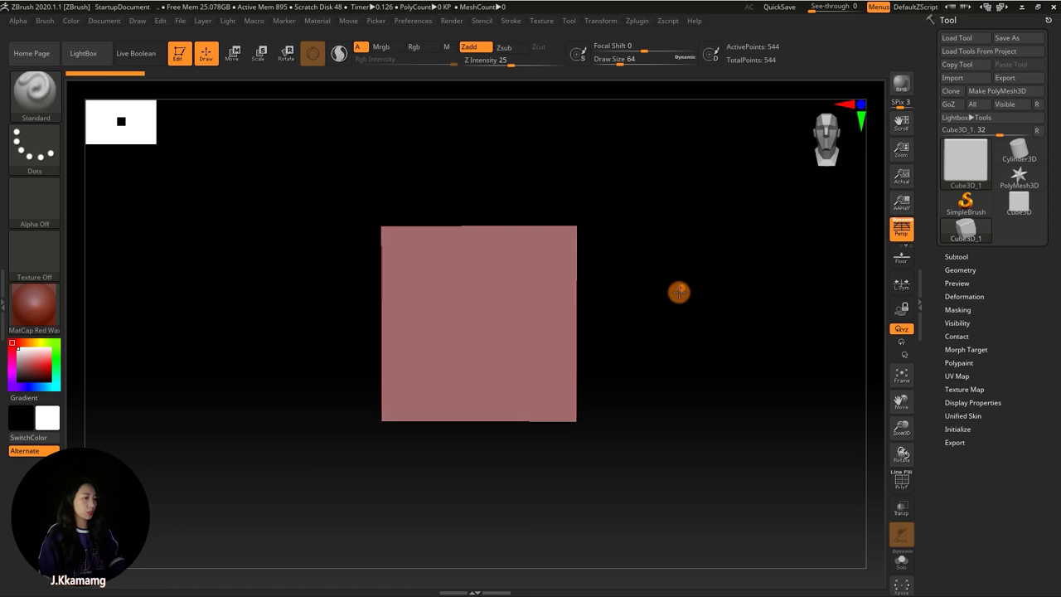
{"action": "left_click", "coordinate": [902, 257]}
{"action": "mouse_move", "coordinate": [763, 308]}
{"action": "left_mouse_down", "text": "shift"}
{"action": "mouse_move", "coordinate": [769, 290]}
{"action": "mouse_move", "coordinate": [702, 315]}
{"action": "mouse_move", "coordinate": [680, 308]}
{"action": "mouse_move", "coordinate": [683, 298]}
{"action": "mouse_move", "coordinate": [772, 303]}
{"action": "left_mouse_up", "text": "shift"}
{"action": "left_click", "coordinate": [903, 235]}
{"action": "left_click", "coordinate": [902, 235]}
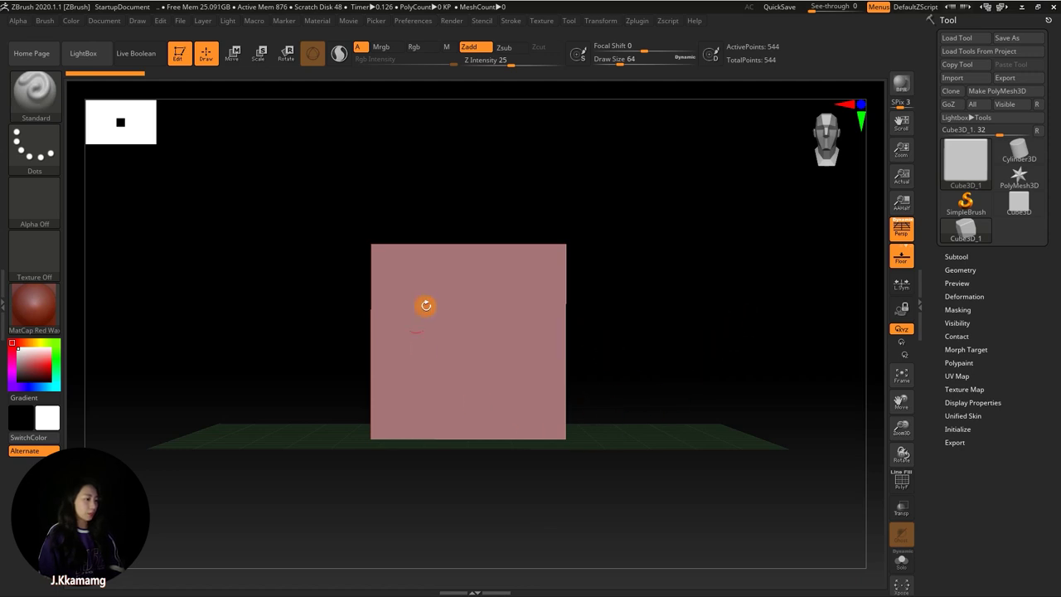
{"action": "left_click", "coordinate": [901, 228]}
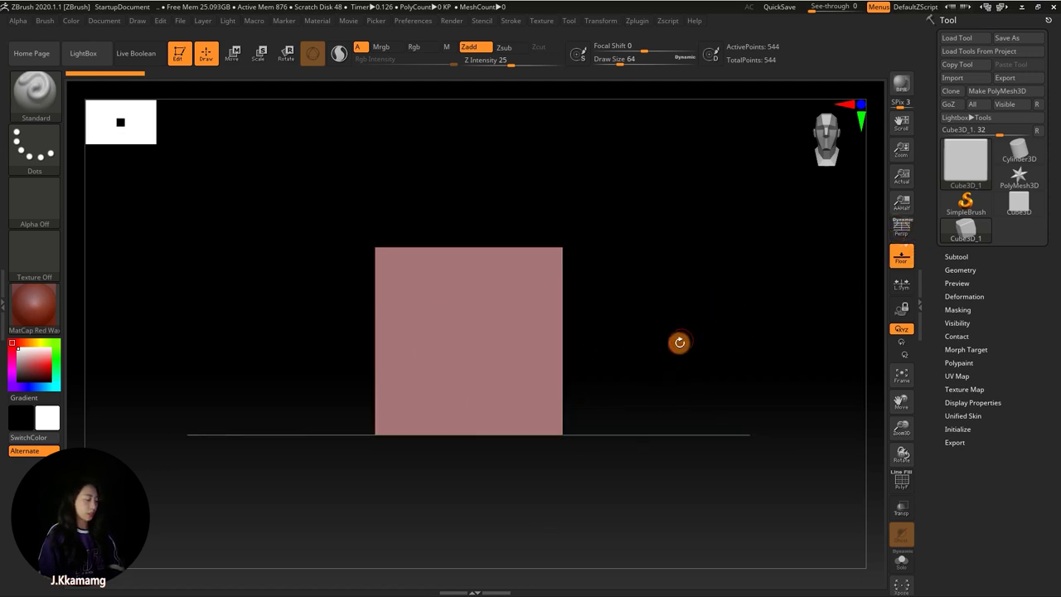
- Pan and zoom out until the 544-point cube sits small on the floor line at centre
{"action": "mouse_move", "coordinate": [658, 353]}
{"action": "left_mouse_down", "text": "alt"}
{"action": "mouse_move", "coordinate": [636, 346]}
{"action": "mouse_move", "coordinate": [673, 356]}
{"action": "left_mouse_up", "text": "alt"}
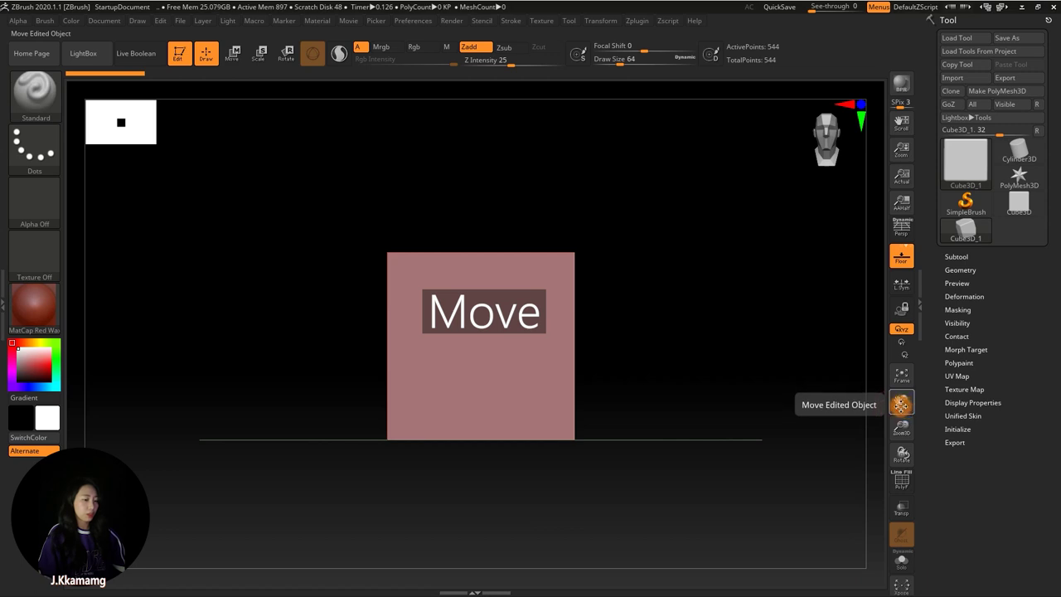
{"action": "left_click_drag", "start_coordinate": [902, 406], "coordinate": [905, 405]}
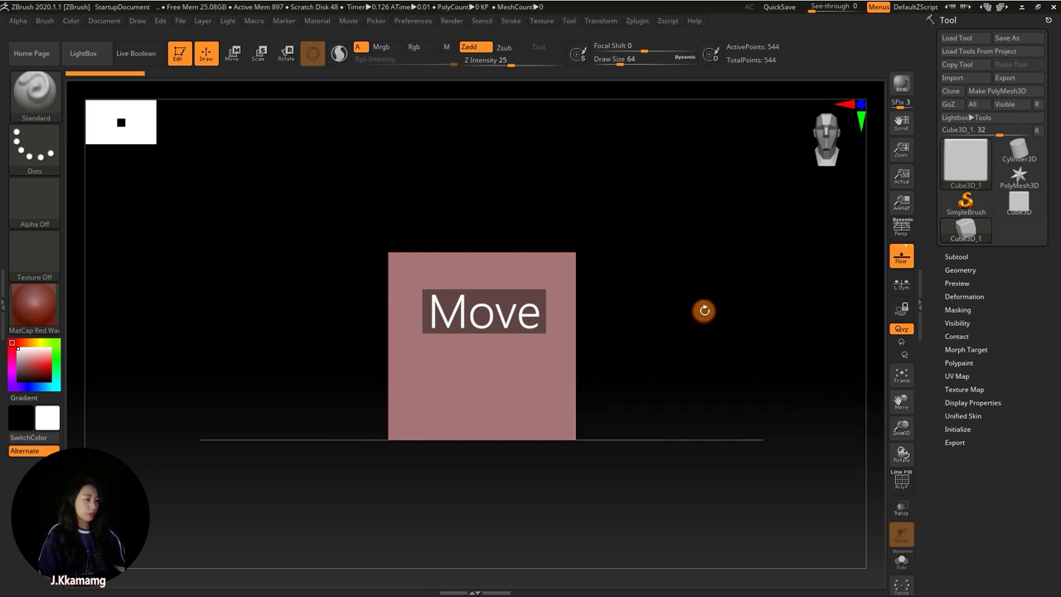
{"action": "mouse_move", "coordinate": [901, 401]}
{"action": "left_mouse_down"}
{"action": "mouse_move", "coordinate": [980, 446]}
{"action": "mouse_move", "coordinate": [753, 376]}
{"action": "mouse_move", "coordinate": [923, 431]}
{"action": "mouse_move", "coordinate": [890, 374]}
{"action": "mouse_move", "coordinate": [926, 428]}
{"action": "mouse_move", "coordinate": [846, 374]}
{"action": "mouse_move", "coordinate": [877, 383]}
{"action": "left_mouse_up"}
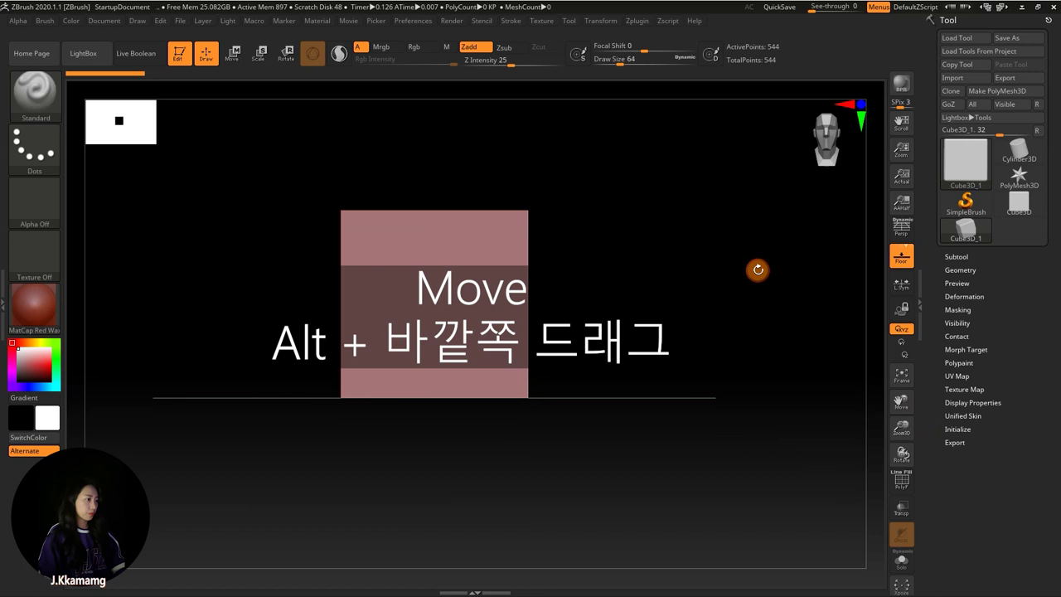
{"action": "mouse_move", "coordinate": [696, 218]}
{"action": "left_mouse_down", "text": "alt"}
{"action": "mouse_move", "coordinate": [705, 204]}
{"action": "mouse_move", "coordinate": [573, 204]}
{"action": "mouse_move", "coordinate": [829, 261]}
{"action": "mouse_move", "coordinate": [524, 282]}
{"action": "mouse_move", "coordinate": [763, 232]}
{"action": "mouse_move", "coordinate": [623, 183]}
{"action": "mouse_move", "coordinate": [675, 194]}
{"action": "mouse_move", "coordinate": [669, 202]}
{"action": "mouse_move", "coordinate": [741, 241]}
{"action": "left_mouse_up", "text": "alt"}
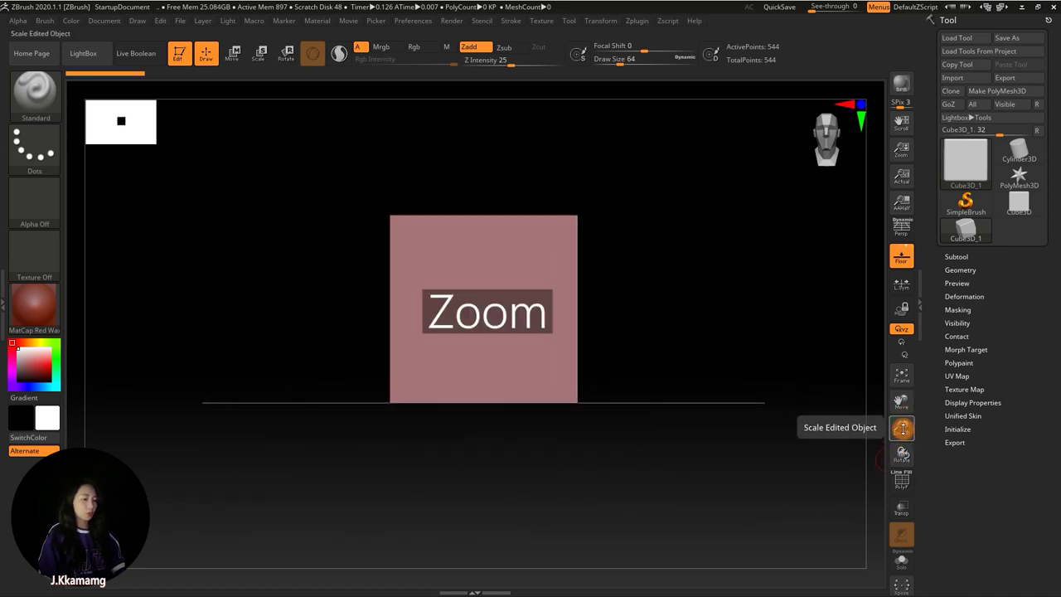
{"action": "mouse_move", "coordinate": [902, 428]}
{"action": "left_mouse_down"}
{"action": "mouse_move", "coordinate": [901, 381]}
{"action": "mouse_move", "coordinate": [897, 490]}
{"action": "mouse_move", "coordinate": [879, 379]}
{"action": "mouse_move", "coordinate": [882, 469]}
{"action": "mouse_move", "coordinate": [868, 368]}
{"action": "mouse_move", "coordinate": [879, 502]}
{"action": "mouse_move", "coordinate": [869, 407]}
{"action": "mouse_move", "coordinate": [877, 452]}
{"action": "left_mouse_up"}
{"action": "left_click_drag", "start_coordinate": [675, 301], "coordinate": [684, 297], "text": "alt"}
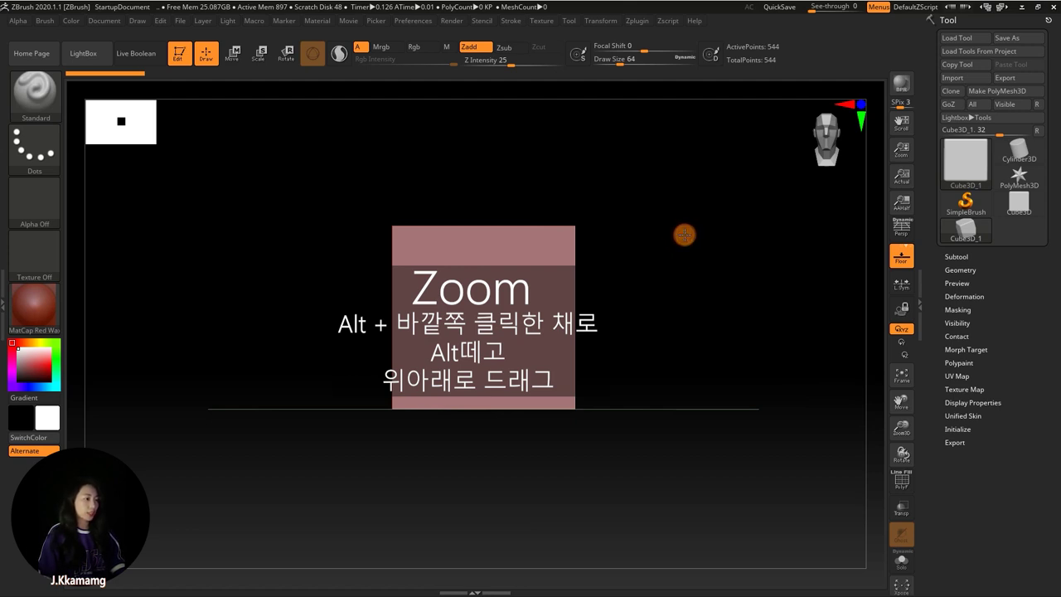
{"action": "mouse_move", "coordinate": [685, 236]}
{"action": "left_mouse_down"}
{"action": "mouse_move", "coordinate": [656, 133]}
{"action": "mouse_move", "coordinate": [694, 326]}
{"action": "mouse_move", "coordinate": [687, 206]}
{"action": "mouse_move", "coordinate": [697, 307]}
{"action": "mouse_move", "coordinate": [692, 244]}
{"action": "left_mouse_up"}
{"action": "left_click_drag", "start_coordinate": [728, 345], "coordinate": [686, 291]}
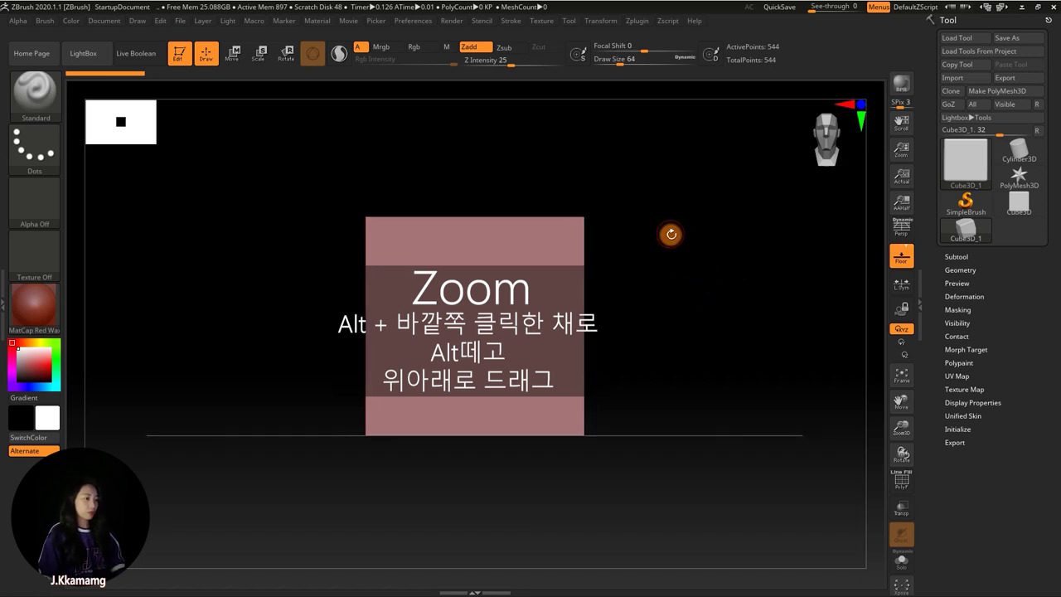
{"action": "left_click_drag", "start_coordinate": [687, 230], "coordinate": [686, 231], "text": "alt"}
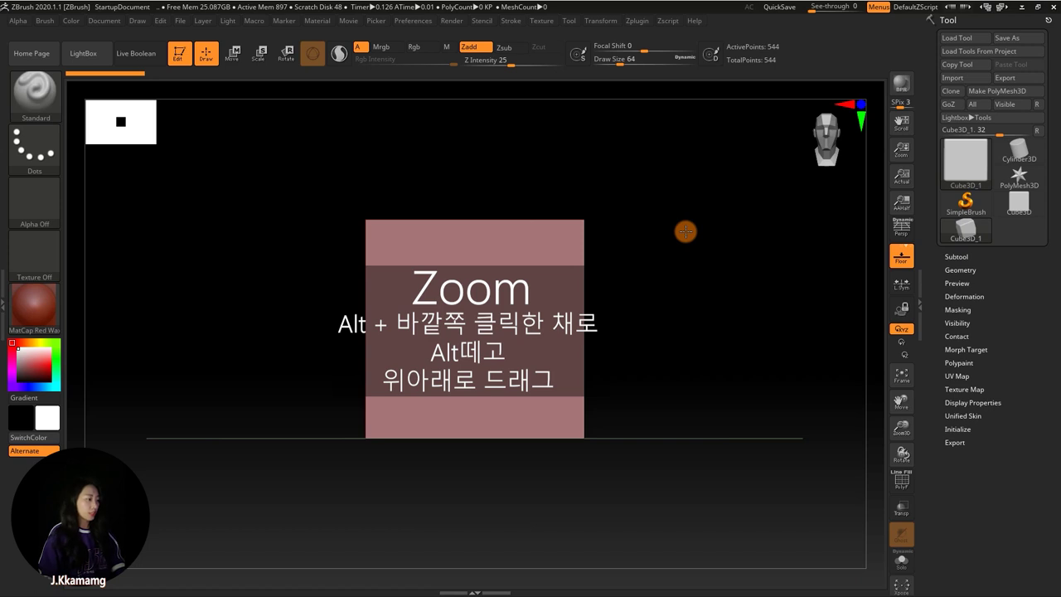
{"action": "mouse_move", "coordinate": [686, 232]}
{"action": "left_mouse_down"}
{"action": "mouse_move", "coordinate": [682, 163]}
{"action": "mouse_move", "coordinate": [695, 260]}
{"action": "mouse_move", "coordinate": [689, 175]}
{"action": "left_mouse_up"}
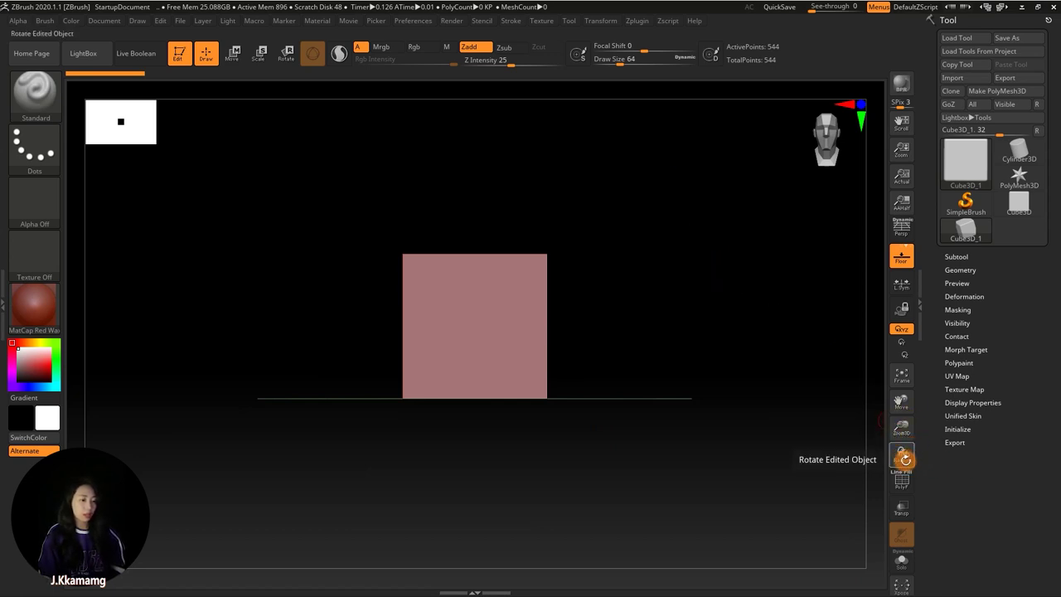
- Orbit around the cube and frame it, ending on an angled view of its left side
{"action": "mouse_move", "coordinate": [904, 458]}
{"action": "left_mouse_down"}
{"action": "mouse_move", "coordinate": [882, 466]}
{"action": "mouse_move", "coordinate": [924, 446]}
{"action": "mouse_move", "coordinate": [879, 434]}
{"action": "mouse_move", "coordinate": [901, 457]}
{"action": "mouse_move", "coordinate": [845, 374]}
{"action": "left_mouse_up"}
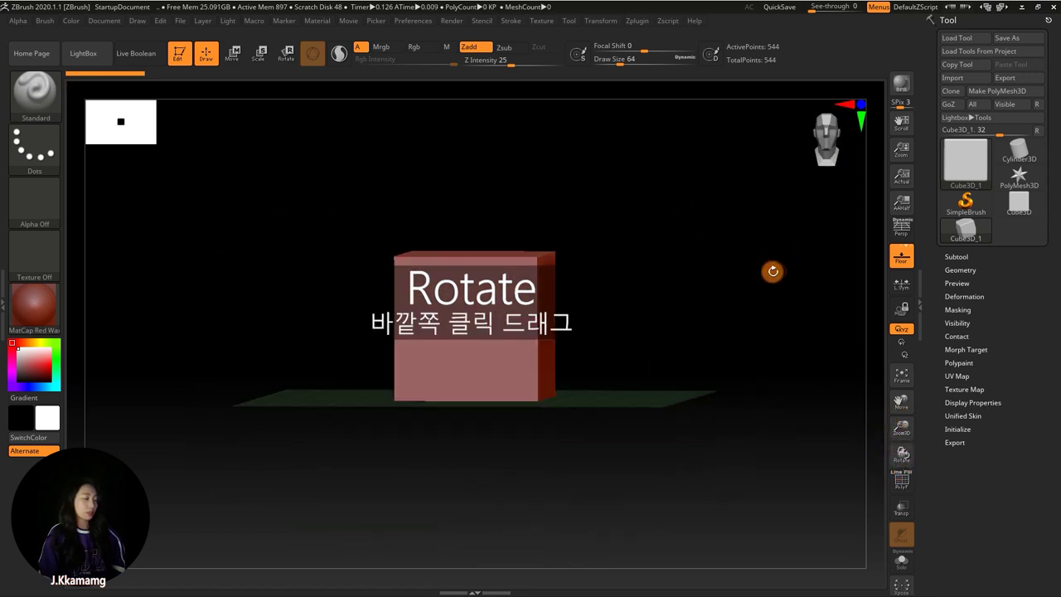
{"action": "mouse_move", "coordinate": [732, 255]}
{"action": "left_mouse_down"}
{"action": "mouse_move", "coordinate": [748, 221]}
{"action": "mouse_move", "coordinate": [651, 323]}
{"action": "mouse_move", "coordinate": [742, 282]}
{"action": "mouse_move", "coordinate": [670, 268]}
{"action": "mouse_move", "coordinate": [739, 315]}
{"action": "mouse_move", "coordinate": [715, 258]}
{"action": "mouse_move", "coordinate": [769, 310]}
{"action": "mouse_move", "coordinate": [694, 284]}
{"action": "mouse_move", "coordinate": [737, 246]}
{"action": "mouse_move", "coordinate": [655, 263]}
{"action": "left_mouse_up"}
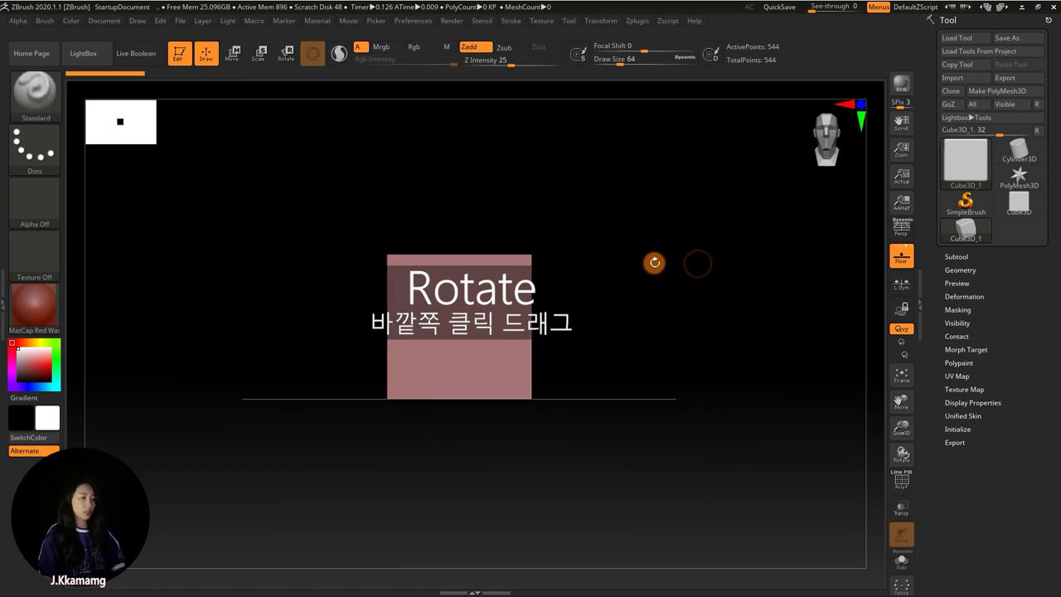
{"action": "mouse_move", "coordinate": [653, 267]}
{"action": "left_mouse_down"}
{"action": "mouse_move", "coordinate": [635, 265]}
{"action": "mouse_move", "coordinate": [666, 277]}
{"action": "mouse_move", "coordinate": [663, 290]}
{"action": "mouse_move", "coordinate": [666, 263]}
{"action": "mouse_move", "coordinate": [701, 282]}
{"action": "mouse_move", "coordinate": [721, 315]}
{"action": "mouse_move", "coordinate": [671, 269]}
{"action": "left_mouse_up"}
{"action": "key", "text": "f"}
{"action": "mouse_move", "coordinate": [637, 343]}
{"action": "left_mouse_down"}
{"action": "mouse_move", "coordinate": [663, 339]}
{"action": "mouse_move", "coordinate": [682, 298]}
{"action": "mouse_move", "coordinate": [631, 295]}
{"action": "mouse_move", "coordinate": [687, 276]}
{"action": "mouse_move", "coordinate": [734, 298]}
{"action": "mouse_move", "coordinate": [646, 307]}
{"action": "mouse_move", "coordinate": [683, 333]}
{"action": "mouse_move", "coordinate": [711, 308]}
{"action": "mouse_move", "coordinate": [514, 257]}
{"action": "mouse_move", "coordinate": [630, 354]}
{"action": "mouse_move", "coordinate": [572, 286]}
{"action": "left_mouse_up"}
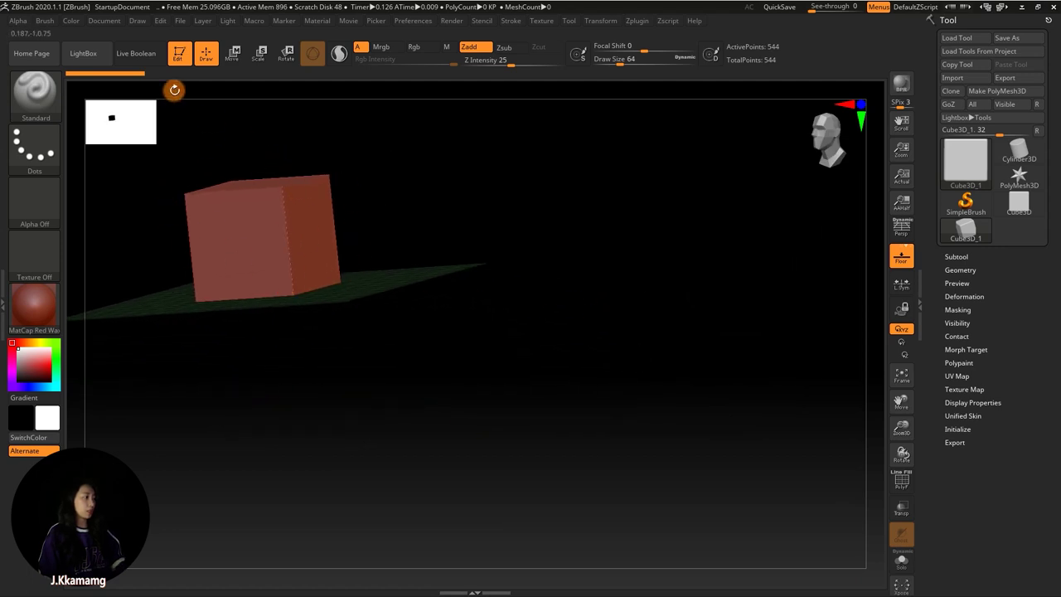
{"action": "left_click_drag", "start_coordinate": [528, 537], "coordinate": [181, 400]}
- Frame and zoom the cube, snap to a front view, then orbit to show two faces
{"action": "mouse_move", "coordinate": [347, 377]}
{"action": "left_mouse_down"}
{"action": "mouse_move", "coordinate": [477, 249]}
{"action": "mouse_move", "coordinate": [423, 224]}
{"action": "left_mouse_up"}
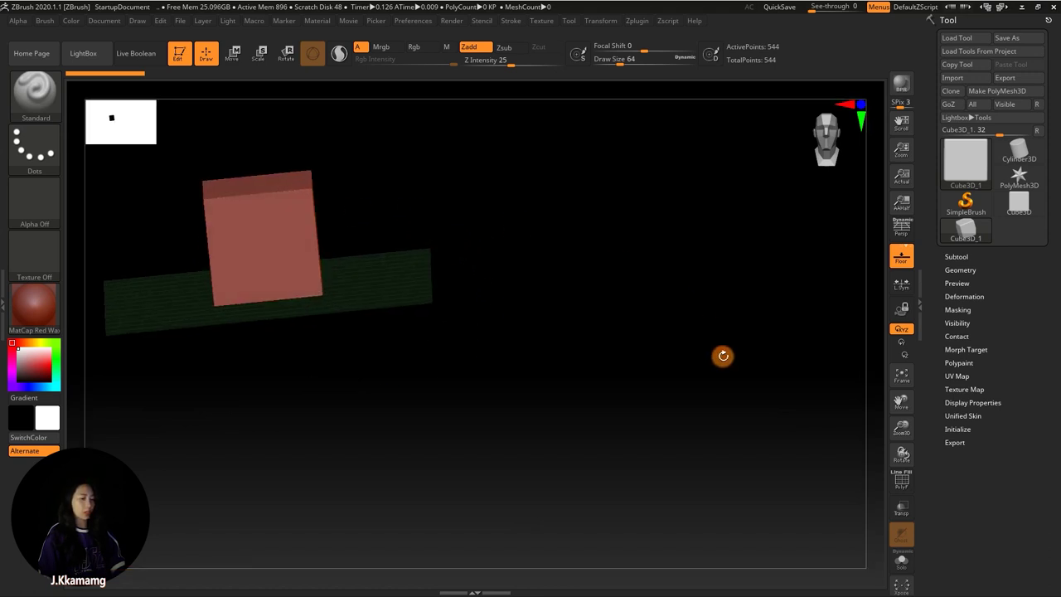
{"action": "left_click", "coordinate": [899, 377]}
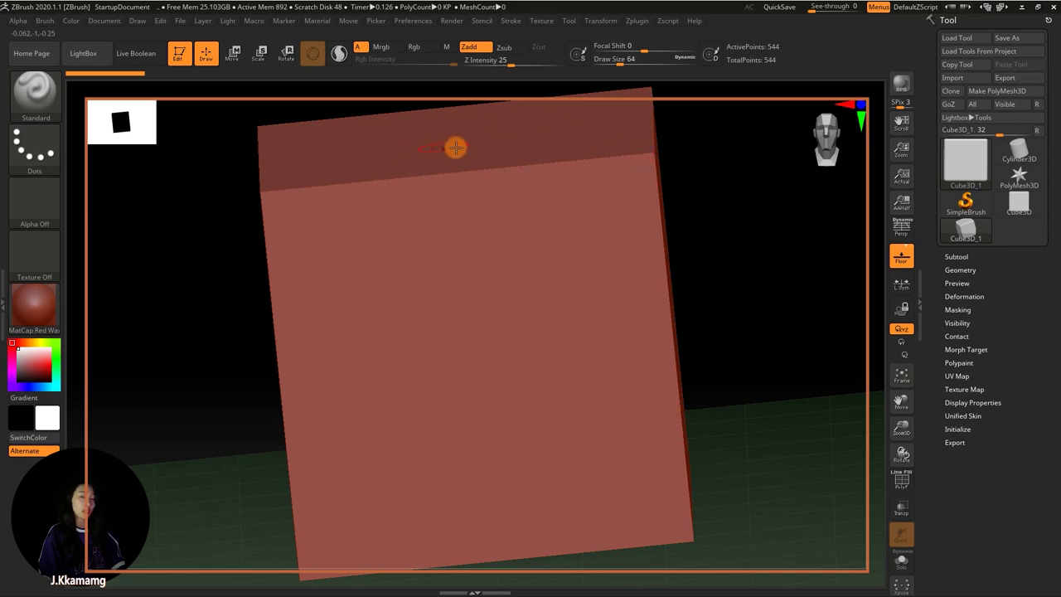
{"action": "mouse_move", "coordinate": [772, 295]}
{"action": "left_mouse_down"}
{"action": "mouse_move", "coordinate": [655, 173]}
{"action": "mouse_move", "coordinate": [670, 270]}
{"action": "mouse_move", "coordinate": [588, 242]}
{"action": "mouse_move", "coordinate": [599, 256]}
{"action": "mouse_move", "coordinate": [677, 256]}
{"action": "mouse_move", "coordinate": [564, 261]}
{"action": "mouse_move", "coordinate": [677, 257]}
{"action": "left_mouse_up"}
{"action": "key", "text": "f"}
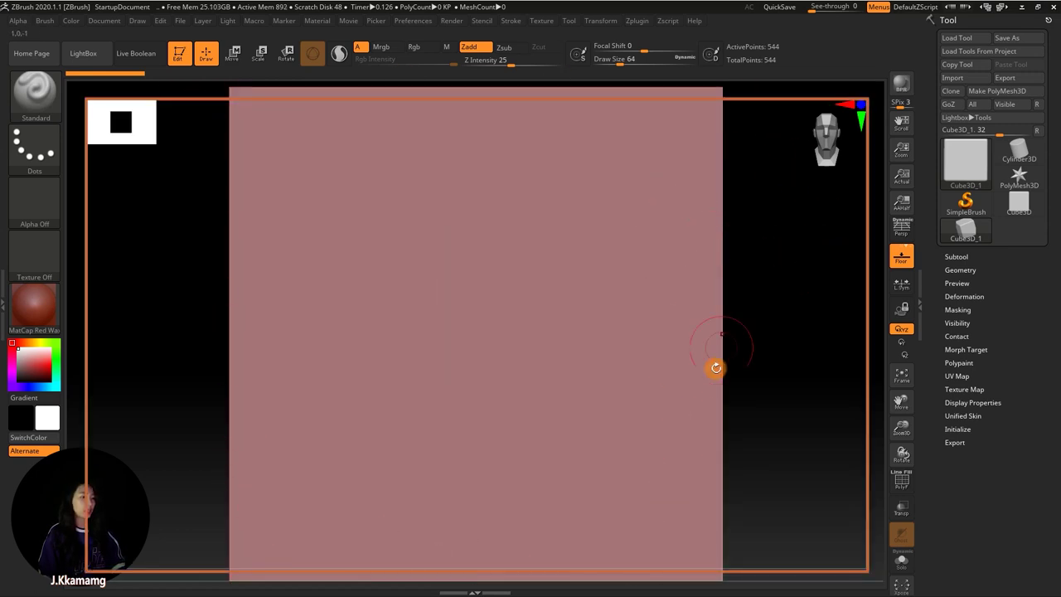
{"action": "mouse_move", "coordinate": [771, 321]}
{"action": "left_mouse_down", "text": "alt"}
{"action": "mouse_move", "coordinate": [780, 282]}
{"action": "mouse_move", "coordinate": [732, 268]}
{"action": "mouse_move", "coordinate": [737, 244]}
{"action": "mouse_move", "coordinate": [742, 254]}
{"action": "mouse_move", "coordinate": [511, 123]}
{"action": "left_mouse_up", "text": "alt"}
{"action": "mouse_move", "coordinate": [528, 439]}
{"action": "left_mouse_down"}
{"action": "mouse_move", "coordinate": [654, 308]}
{"action": "mouse_move", "coordinate": [652, 339]}
{"action": "mouse_move", "coordinate": [633, 312]}
{"action": "mouse_move", "coordinate": [685, 331]}
{"action": "mouse_move", "coordinate": [674, 331]}
{"action": "mouse_move", "coordinate": [692, 322]}
{"action": "mouse_move", "coordinate": [844, 392]}
{"action": "left_mouse_up"}
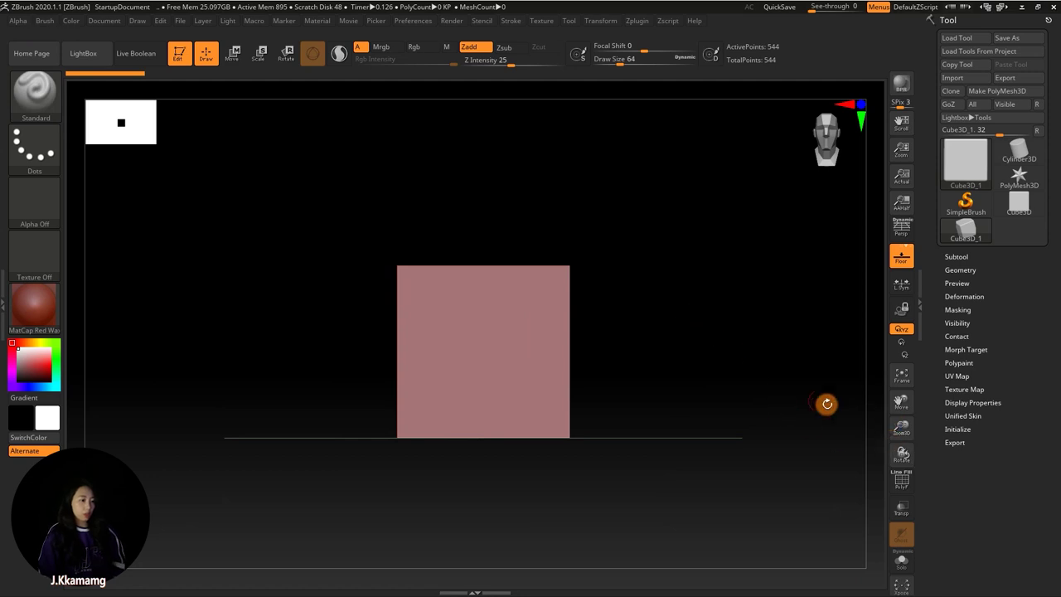
{"action": "mouse_move", "coordinate": [881, 435]}
{"action": "left_mouse_down"}
{"action": "mouse_move", "coordinate": [882, 453]}
{"action": "mouse_move", "coordinate": [898, 457]}
{"action": "mouse_move", "coordinate": [876, 455]}
{"action": "mouse_move", "coordinate": [910, 454]}
{"action": "left_mouse_up"}
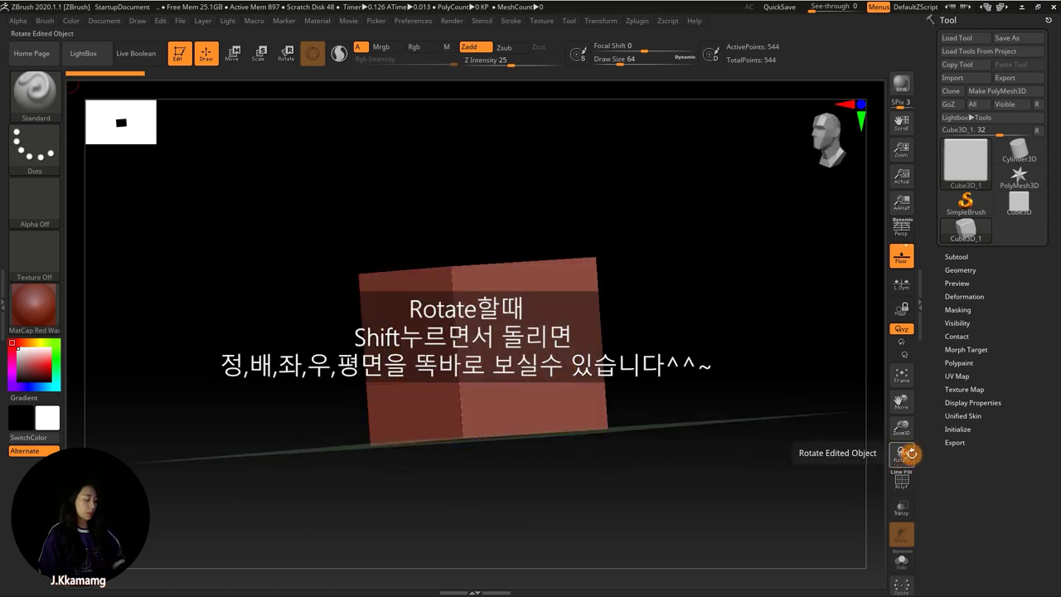
- Snap the cube to a straight front view and orbit to show two faces
{"action": "key", "text": "shift"}
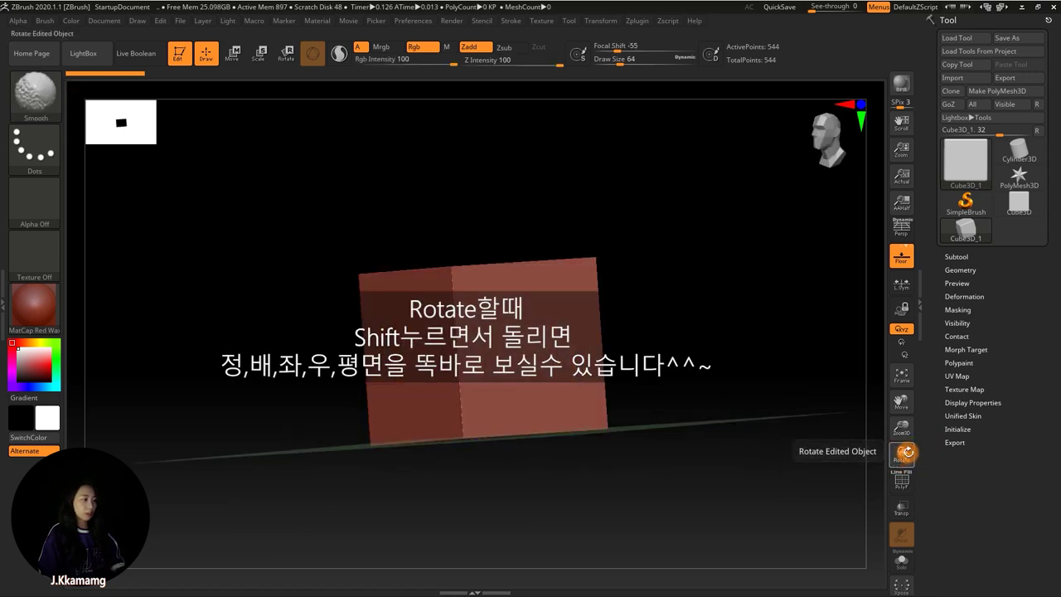
{"action": "left_click_drag", "start_coordinate": [907, 452], "coordinate": [908, 451], "text": "shift"}
{"action": "mouse_move", "coordinate": [809, 420]}
{"action": "left_mouse_down"}
{"action": "mouse_move", "coordinate": [773, 421]}
{"action": "mouse_move", "coordinate": [800, 421]}
{"action": "mouse_move", "coordinate": [782, 434]}
{"action": "mouse_move", "coordinate": [755, 419]}
{"action": "left_mouse_up"}
{"action": "left_click_drag", "start_coordinate": [688, 366], "coordinate": [729, 368]}
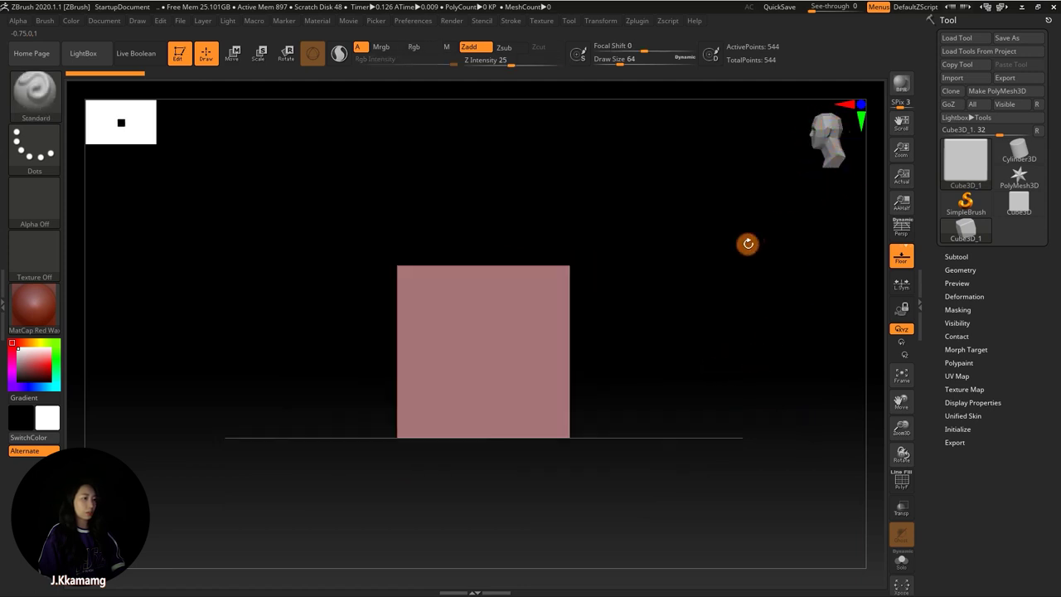
- Pan the cube left and tilt the view to reveal its top face over the grid
{"action": "left_click_drag", "start_coordinate": [748, 243], "coordinate": [801, 244]}
{"action": "left_click_drag", "start_coordinate": [737, 267], "coordinate": [712, 297]}
{"action": "mouse_move", "coordinate": [666, 331]}
{"action": "left_mouse_down"}
{"action": "mouse_move", "coordinate": [724, 355]}
{"action": "mouse_move", "coordinate": [685, 357]}
{"action": "mouse_move", "coordinate": [713, 358]}
{"action": "mouse_move", "coordinate": [717, 396]}
{"action": "mouse_move", "coordinate": [701, 334]}
{"action": "mouse_move", "coordinate": [702, 400]}
{"action": "mouse_move", "coordinate": [704, 339]}
{"action": "mouse_move", "coordinate": [617, 237]}
{"action": "left_mouse_up"}
{"action": "mouse_move", "coordinate": [732, 318]}
{"action": "left_mouse_down"}
{"action": "mouse_move", "coordinate": [666, 357]}
{"action": "mouse_move", "coordinate": [718, 331]}
{"action": "mouse_move", "coordinate": [691, 360]}
{"action": "left_mouse_up"}
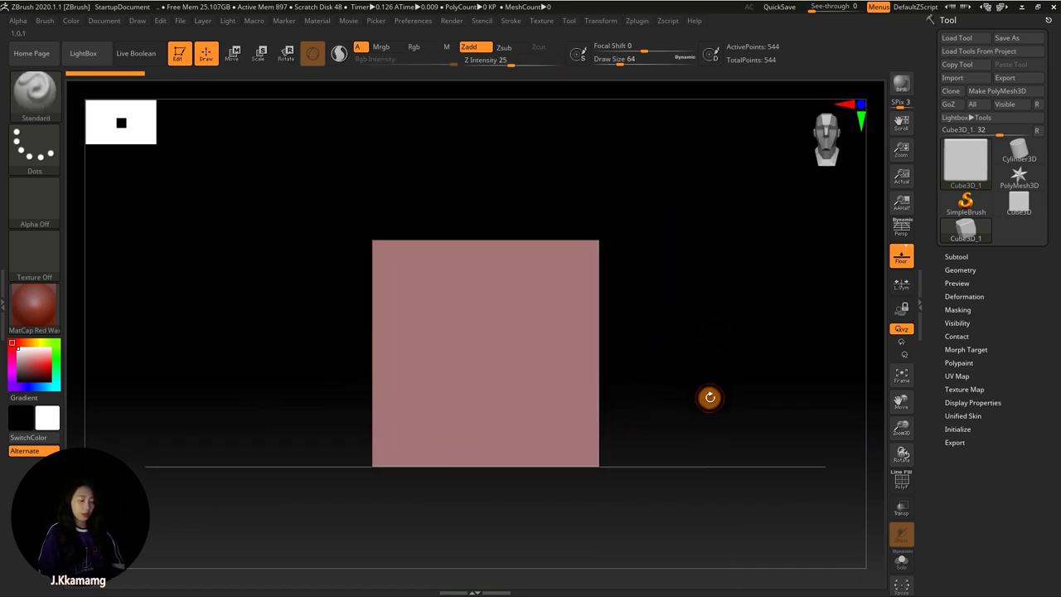
{"action": "mouse_move", "coordinate": [687, 366]}
{"action": "left_mouse_down", "text": "alt"}
{"action": "mouse_move", "coordinate": [659, 324]}
{"action": "mouse_move", "coordinate": [682, 301]}
{"action": "left_mouse_up", "text": "alt"}
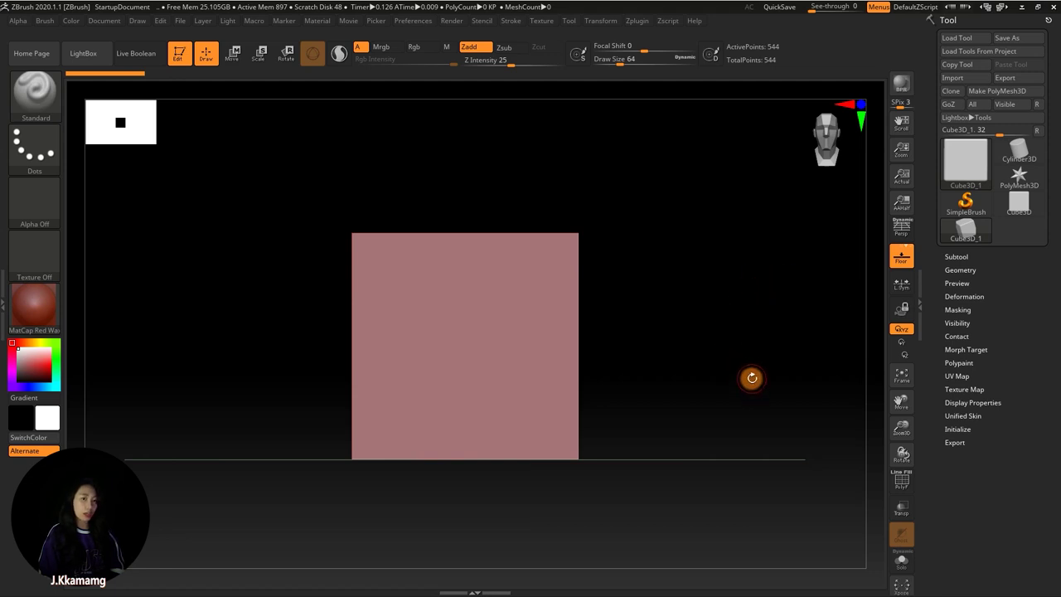
{"action": "mouse_move", "coordinate": [688, 354]}
{"action": "left_mouse_down"}
{"action": "mouse_move", "coordinate": [685, 308]}
{"action": "mouse_move", "coordinate": [709, 326]}
{"action": "left_mouse_up"}
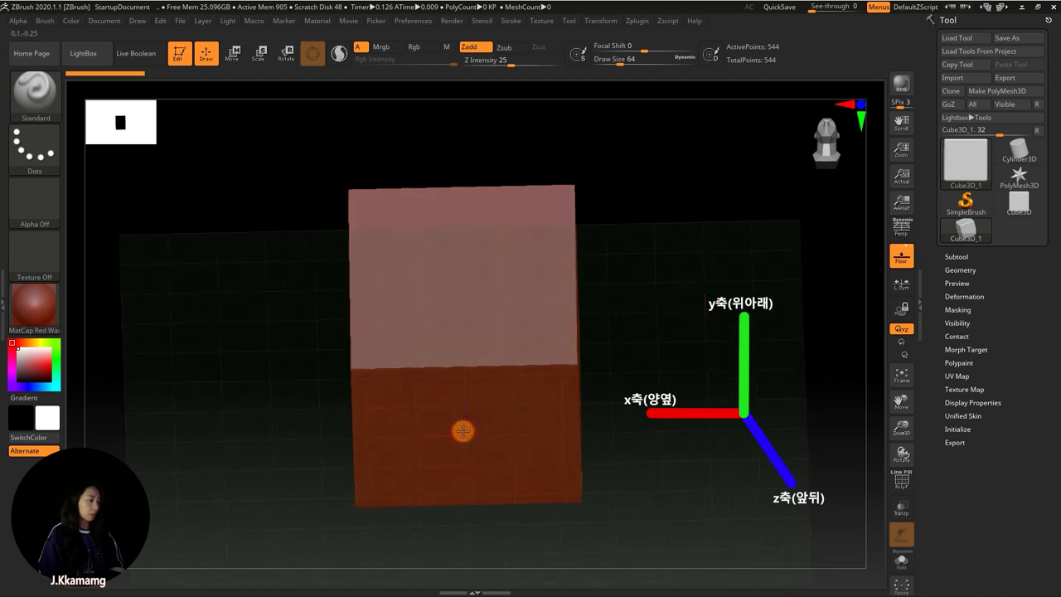
- Zoom into a straight-on cube view and try sculpting, triggering the convert-to-PolyMesh3D notice
{"action": "mouse_move", "coordinate": [633, 348]}
{"action": "left_mouse_down"}
{"action": "mouse_move", "coordinate": [635, 372]}
{"action": "mouse_move", "coordinate": [664, 287]}
{"action": "mouse_move", "coordinate": [660, 298]}
{"action": "mouse_move", "coordinate": [685, 275]}
{"action": "mouse_move", "coordinate": [675, 301]}
{"action": "mouse_move", "coordinate": [501, 383]}
{"action": "left_mouse_up"}
{"action": "mouse_move", "coordinate": [670, 280]}
{"action": "left_mouse_down"}
{"action": "mouse_move", "coordinate": [652, 313]}
{"action": "mouse_move", "coordinate": [694, 280]}
{"action": "mouse_move", "coordinate": [689, 372]}
{"action": "left_mouse_up"}
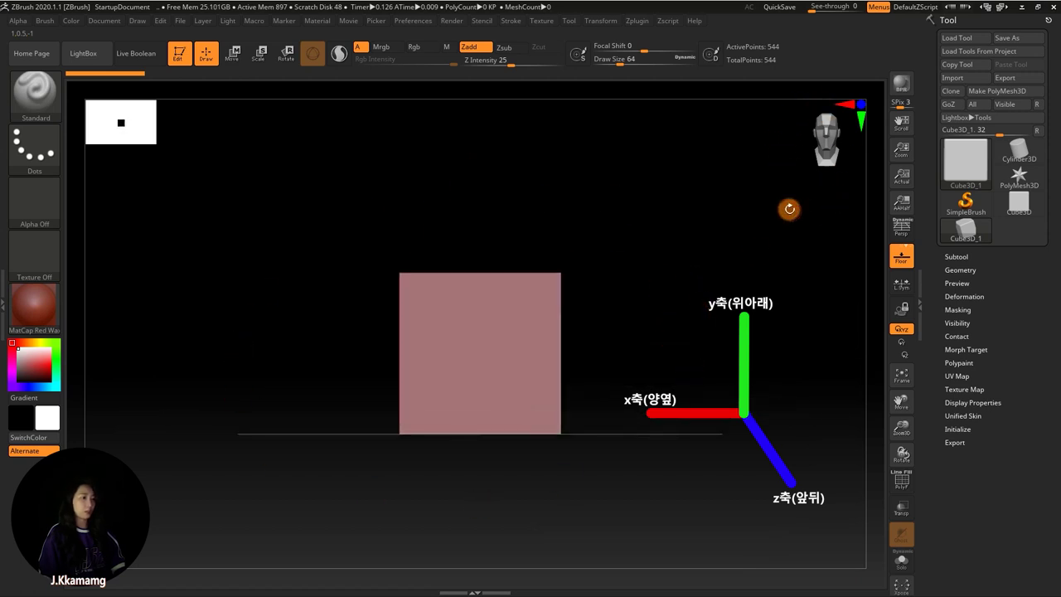
{"action": "left_click_drag", "start_coordinate": [653, 294], "coordinate": [654, 257], "text": "alt"}
{"action": "left_click_drag", "start_coordinate": [639, 337], "coordinate": [639, 289]}
{"action": "mouse_move", "coordinate": [601, 241]}
{"action": "left_mouse_down"}
{"action": "mouse_move", "coordinate": [611, 290]}
{"action": "mouse_move", "coordinate": [608, 240]}
{"action": "mouse_move", "coordinate": [651, 237]}
{"action": "mouse_move", "coordinate": [644, 260]}
{"action": "mouse_move", "coordinate": [895, 279]}
{"action": "left_mouse_up"}
{"action": "left_click_drag", "start_coordinate": [741, 291], "coordinate": [739, 289]}
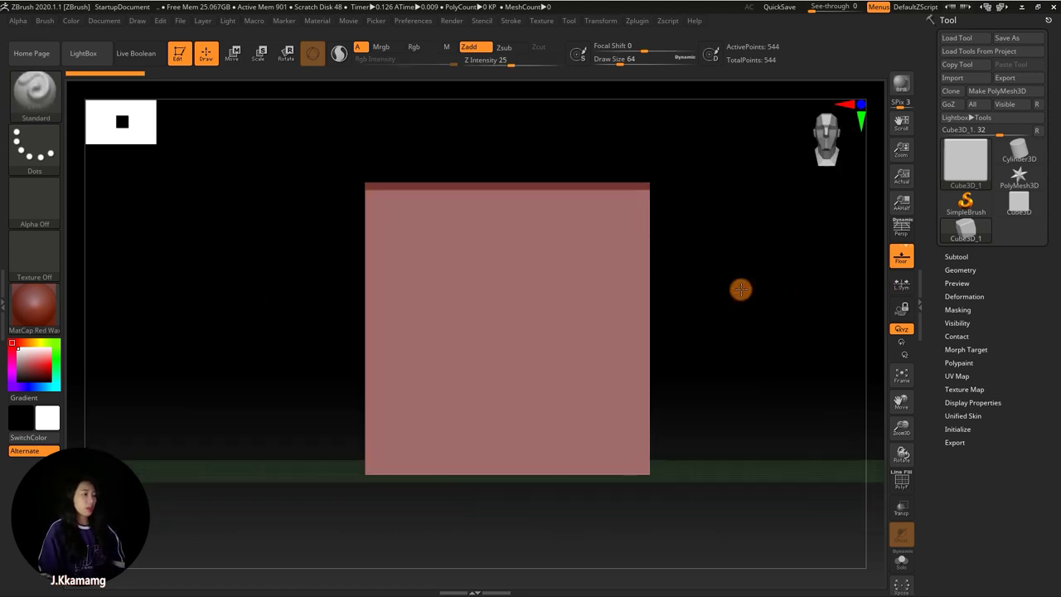
{"action": "left_click", "coordinate": [621, 240]}
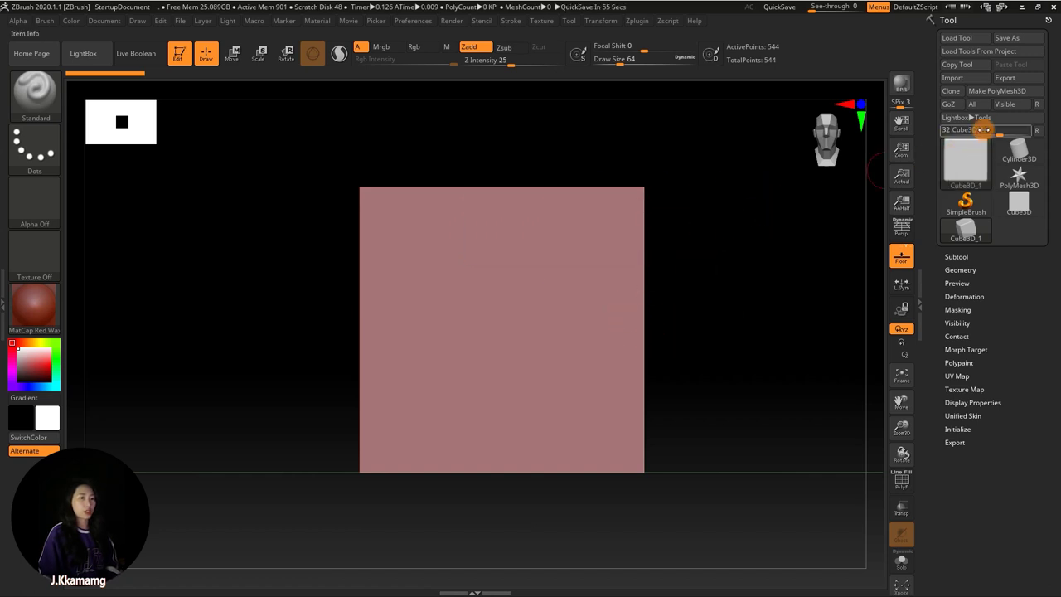
- Open and close the Tool picker, then convert the cube into PolyMesh3D PM3D_Cube3D_1
{"action": "left_click", "coordinate": [1036, 92]}
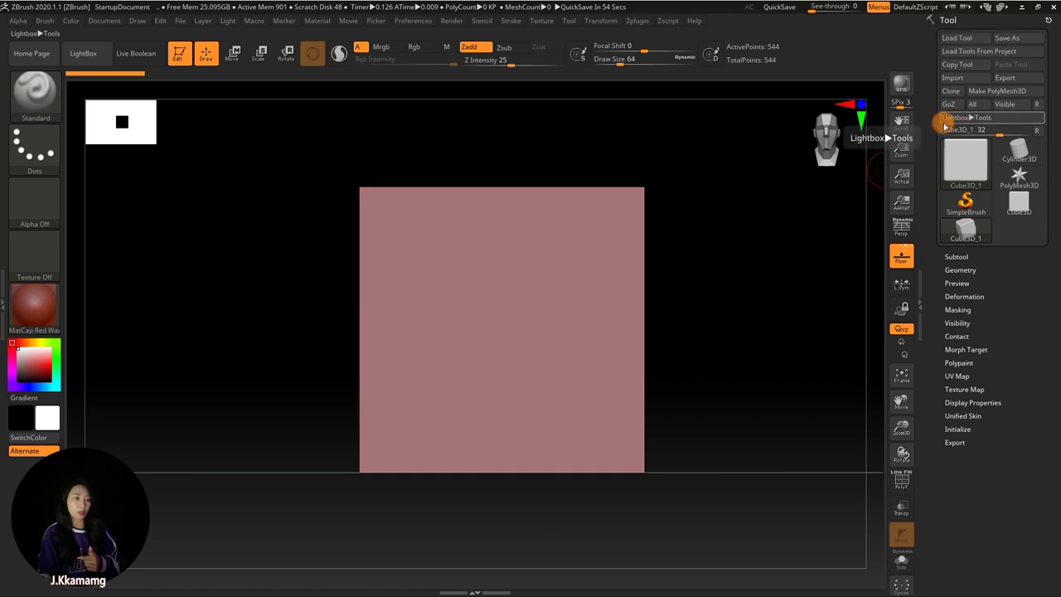
{"action": "left_click", "coordinate": [964, 157]}
{"action": "mouse_move", "coordinate": [682, 222]}
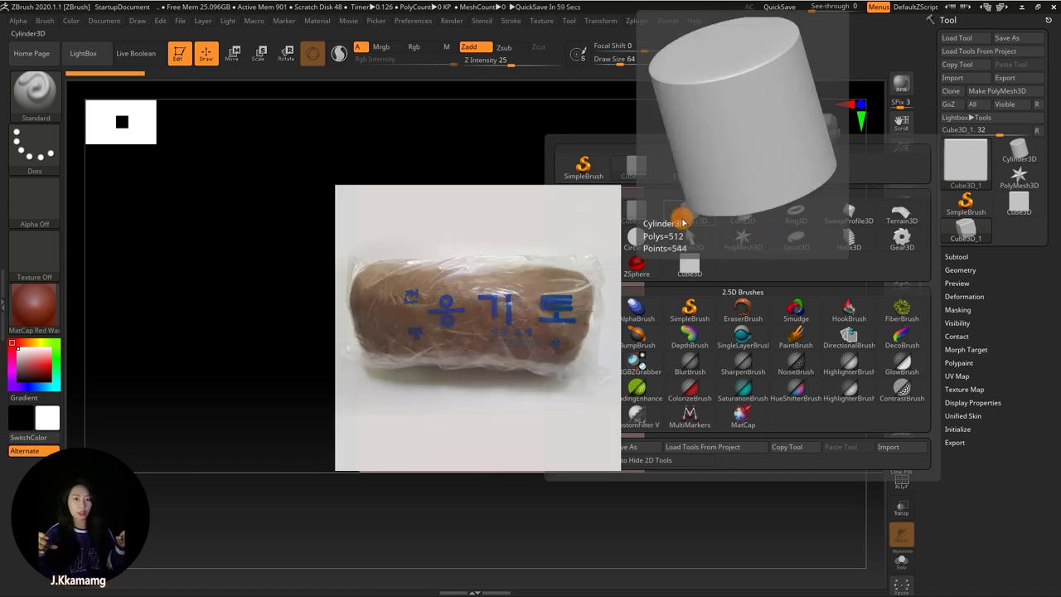
{"action": "left_click", "coordinate": [683, 222]}
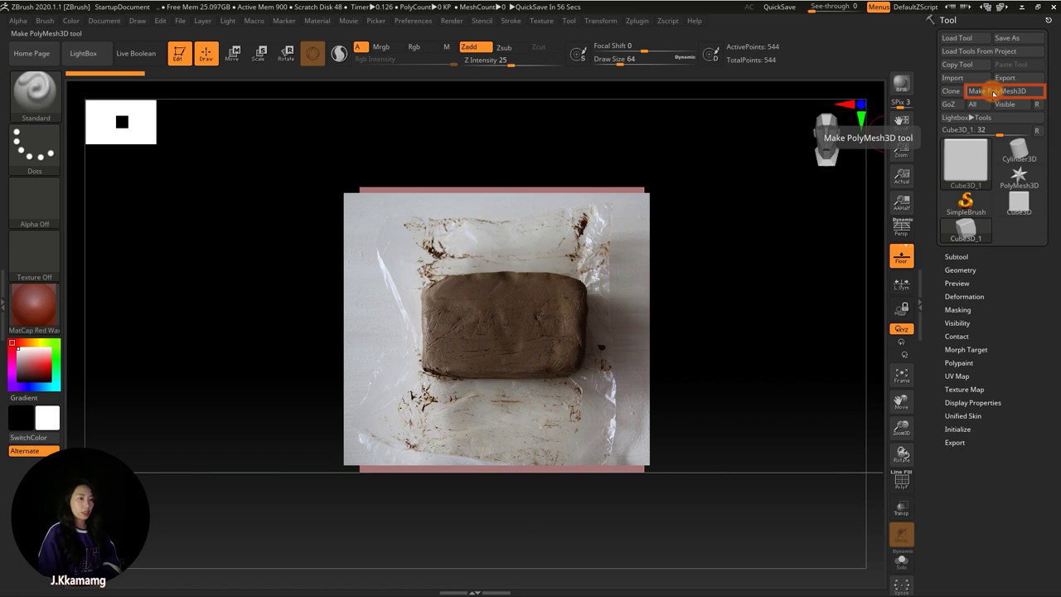
{"action": "left_click", "coordinate": [995, 93]}
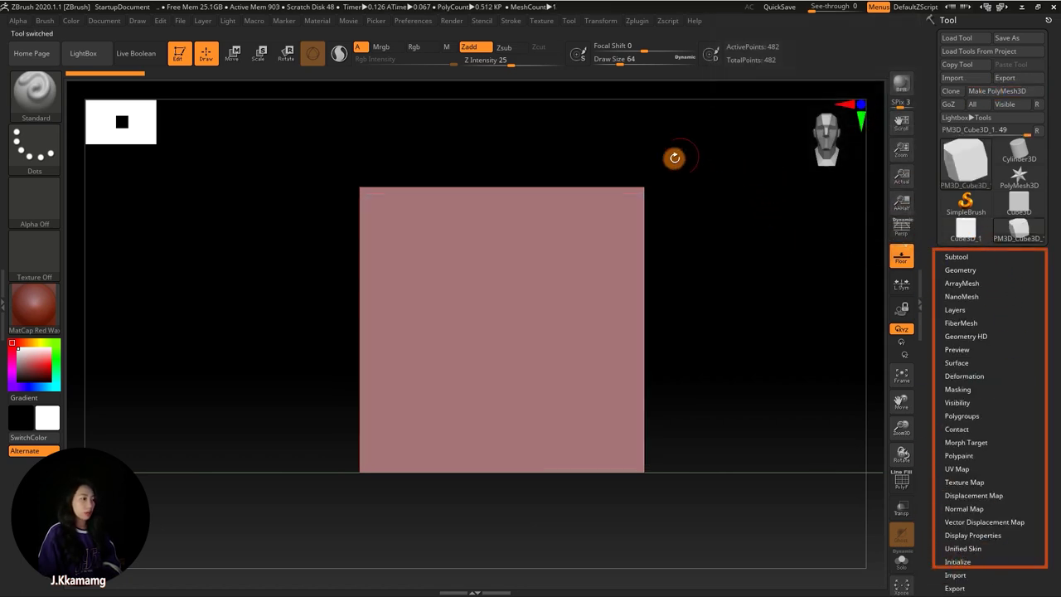
- Orbit the view and sculpt a blotchy stroke across the cube's front face
{"action": "left_click_drag", "start_coordinate": [597, 218], "coordinate": [572, 289]}
{"action": "mouse_move", "coordinate": [705, 216]}
{"action": "left_mouse_down"}
{"action": "mouse_move", "coordinate": [688, 247]}
{"action": "mouse_move", "coordinate": [645, 179]}
{"action": "left_mouse_up"}
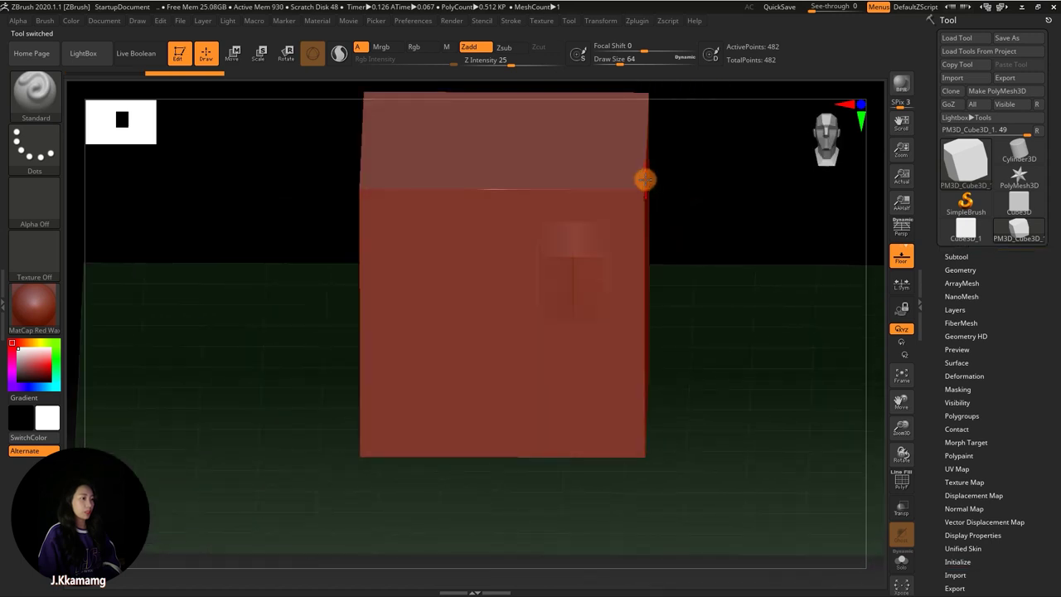
{"action": "mouse_move", "coordinate": [589, 266]}
{"action": "left_mouse_down"}
{"action": "mouse_move", "coordinate": [457, 426]}
{"action": "mouse_move", "coordinate": [490, 244]}
{"action": "mouse_move", "coordinate": [599, 358]}
{"action": "mouse_move", "coordinate": [701, 311]}
{"action": "mouse_move", "coordinate": [738, 315]}
{"action": "mouse_move", "coordinate": [722, 243]}
{"action": "left_mouse_up"}
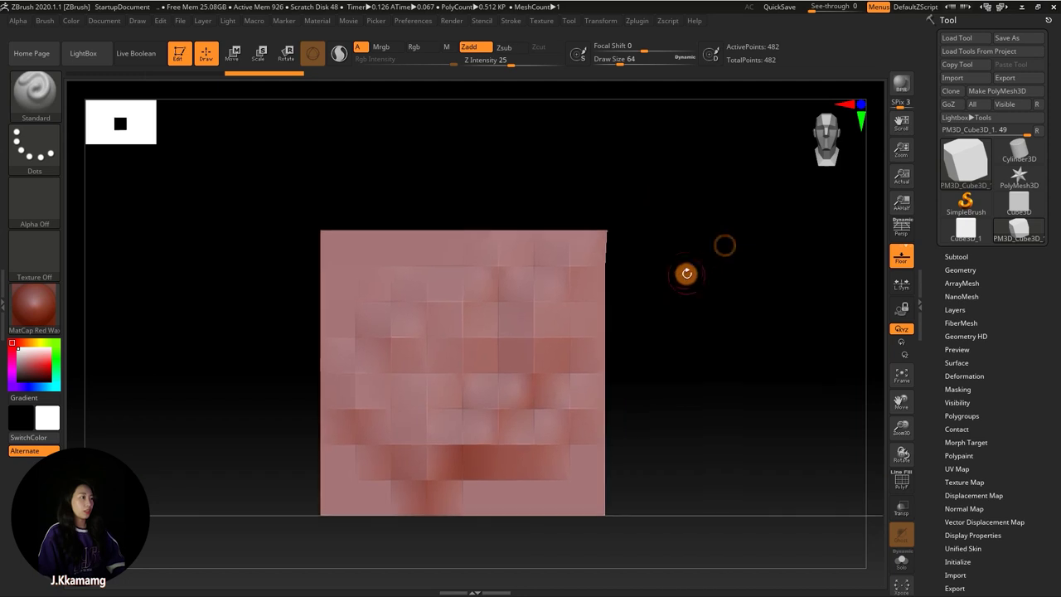
- Reinitialize ZBrush via Preferences > Init ZBrush and confirm with Yes
{"action": "left_click", "coordinate": [415, 23]}
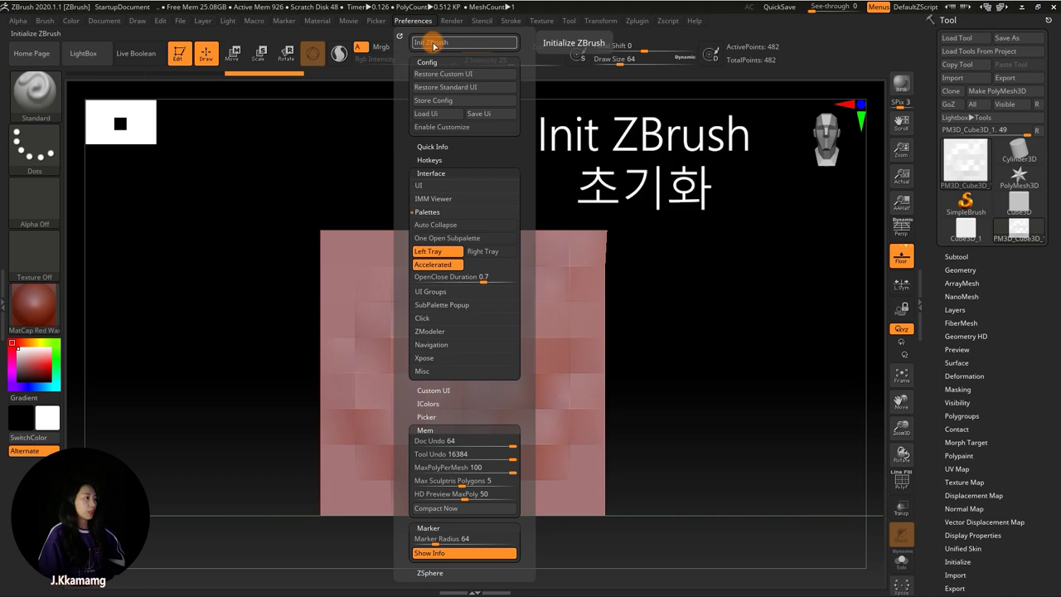
{"action": "left_click", "coordinate": [434, 45]}
{"action": "left_click", "coordinate": [399, 265]}
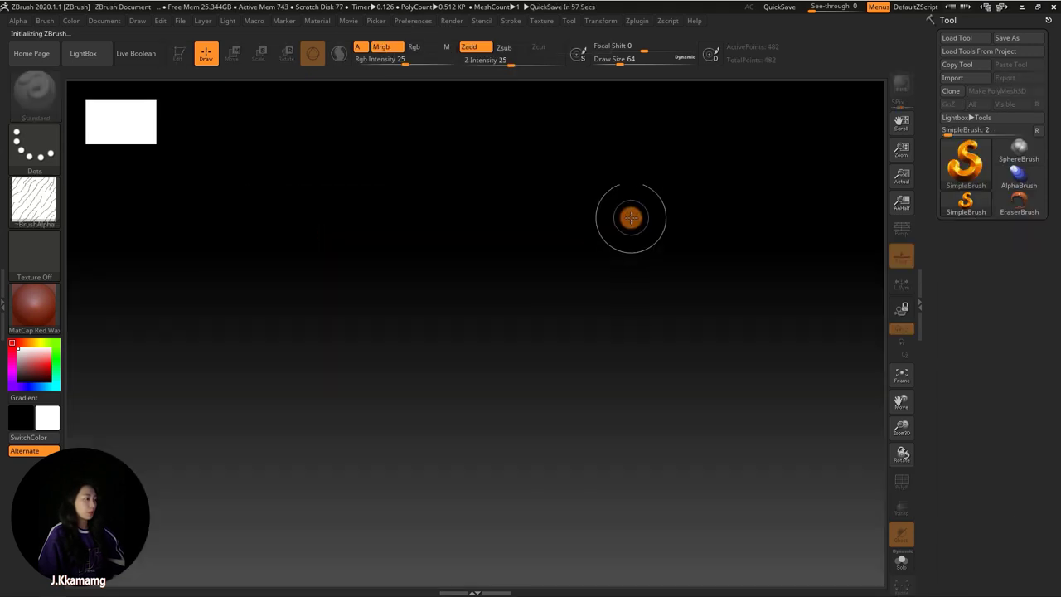
- Pick Cylinder3D from the Tool picker and draw it in the canvas middle
{"action": "left_click", "coordinate": [967, 171]}
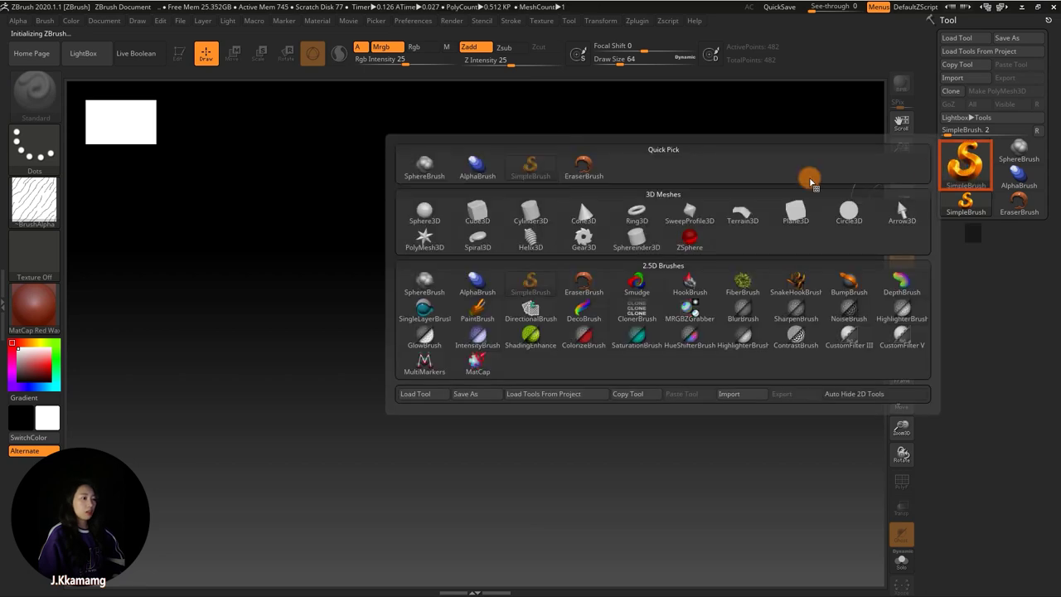
{"action": "left_click", "coordinate": [530, 214]}
{"action": "left_click_drag", "start_coordinate": [453, 235], "coordinate": [447, 344]}
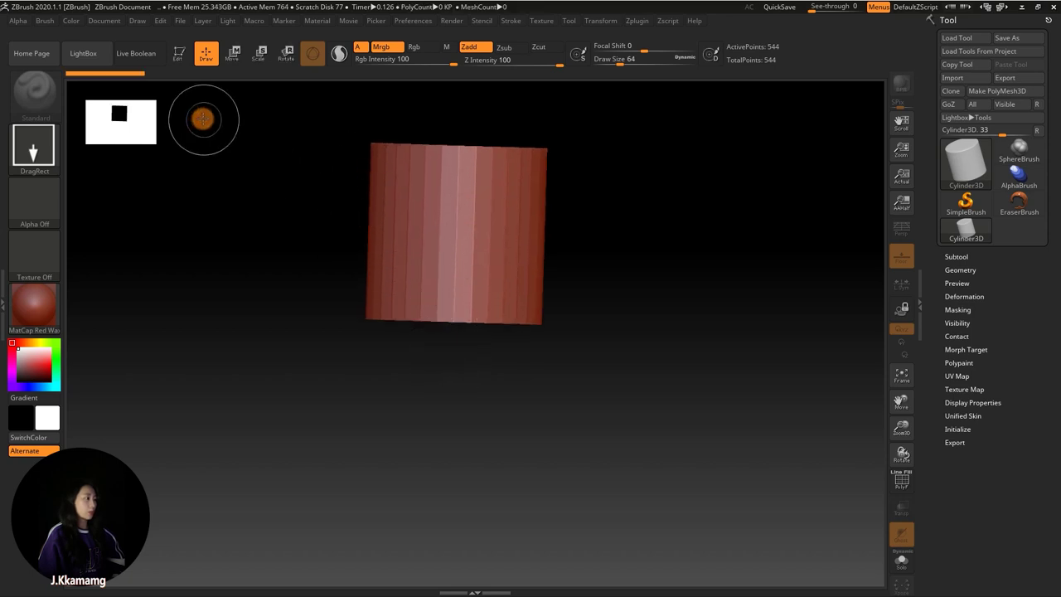
- Enter Edit mode, convert the cylinder to PM3D_Cylinder3D_1, and orbit to a front view
{"action": "left_click", "coordinate": [176, 55]}
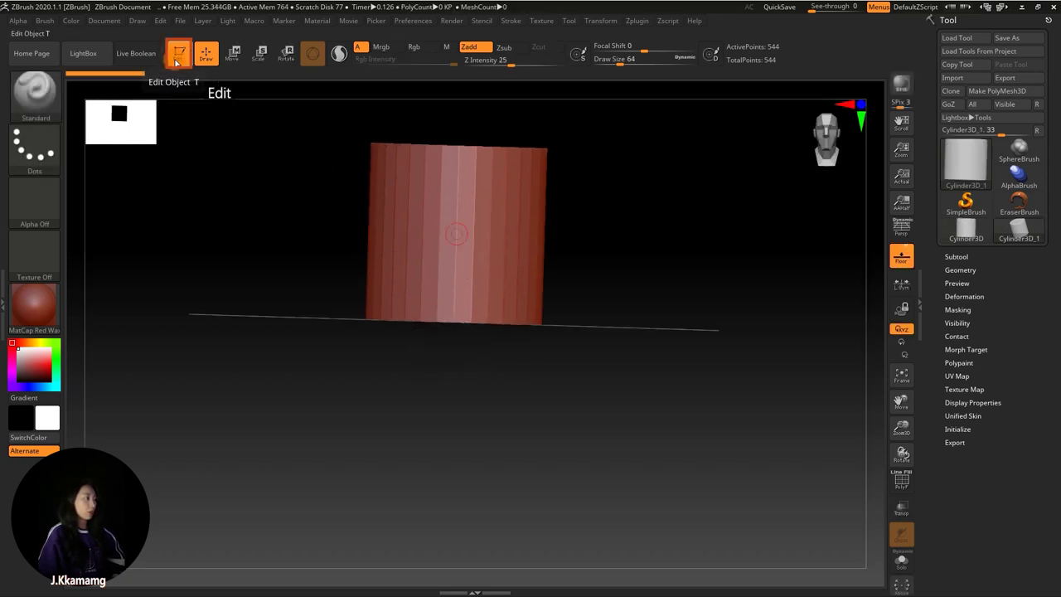
{"action": "mouse_move", "coordinate": [756, 150]}
{"action": "left_mouse_down"}
{"action": "mouse_move", "coordinate": [683, 191]}
{"action": "mouse_move", "coordinate": [713, 178]}
{"action": "left_mouse_up"}
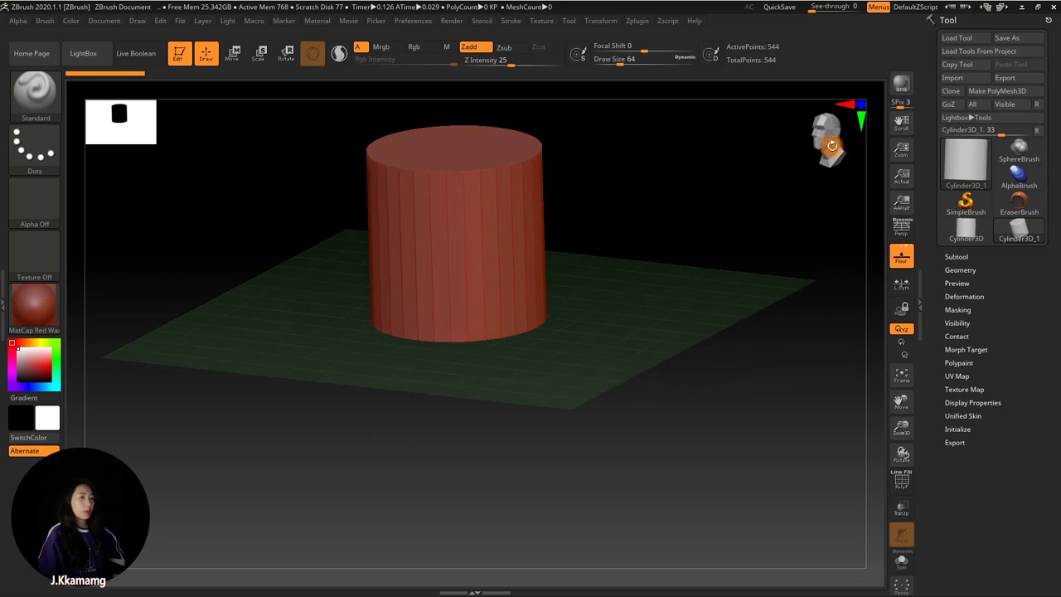
{"action": "left_click", "coordinate": [1011, 92]}
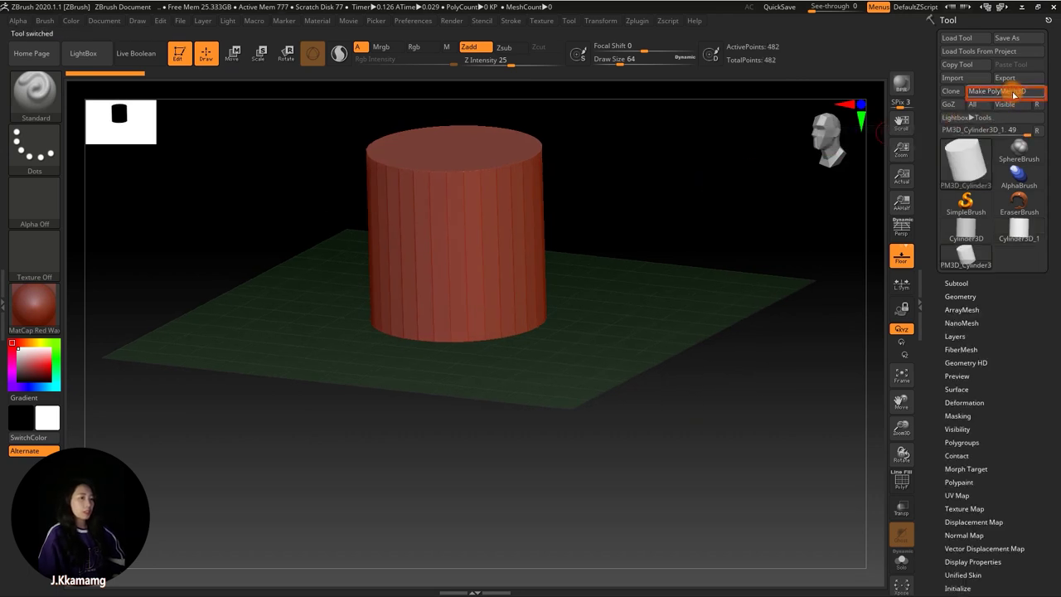
{"action": "left_click_drag", "start_coordinate": [643, 183], "coordinate": [640, 235], "text": "shift"}
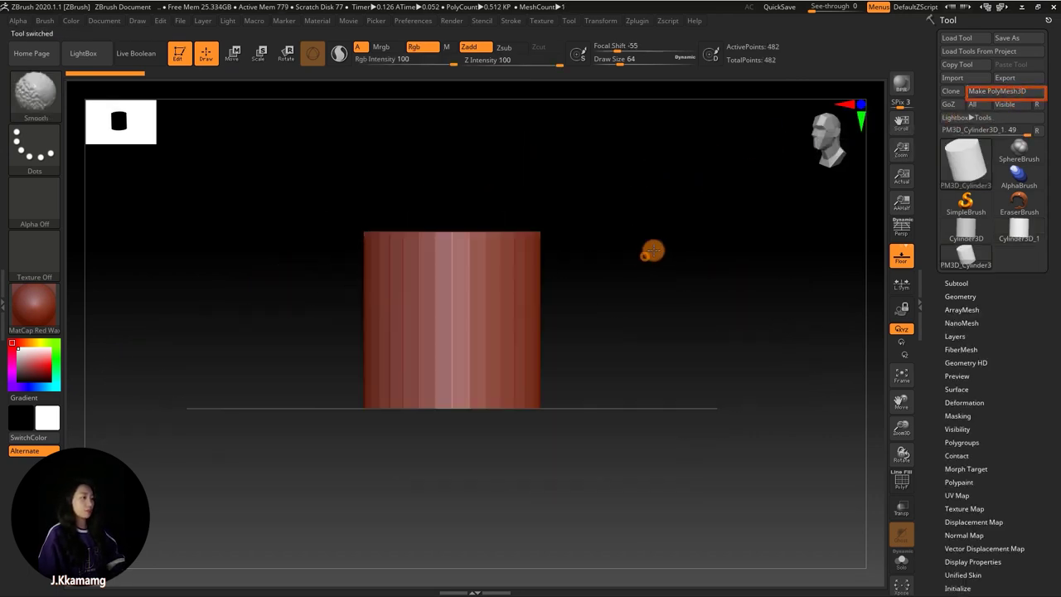
{"action": "mouse_move", "coordinate": [640, 235]}
{"action": "left_mouse_down"}
{"action": "mouse_move", "coordinate": [667, 208]}
{"action": "mouse_move", "coordinate": [658, 227]}
{"action": "left_mouse_up"}
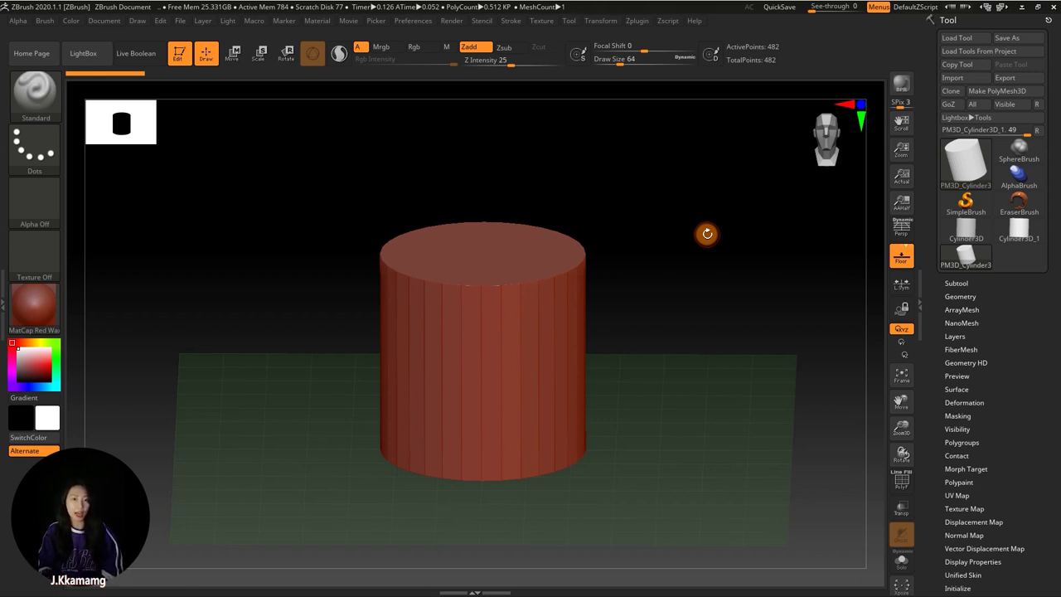
{"action": "mouse_move", "coordinate": [670, 277]}
{"action": "left_mouse_down", "text": "shift"}
{"action": "mouse_move", "coordinate": [687, 276]}
{"action": "mouse_move", "coordinate": [689, 289]}
{"action": "left_mouse_up", "text": "shift"}
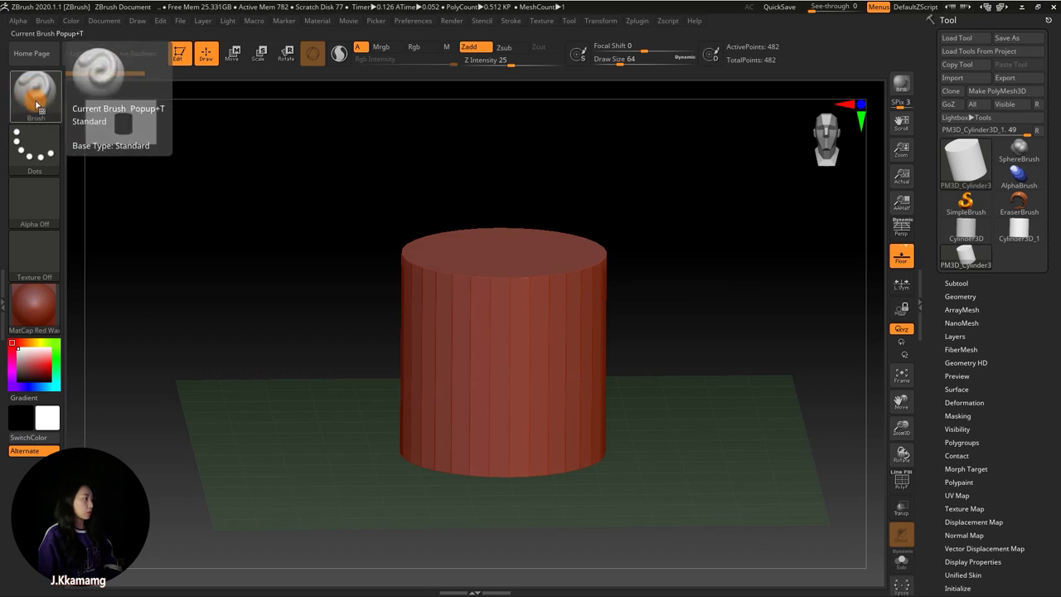
- Browse and close the brush library, keeping Standard brush at Draw Size 197, then orbit
{"action": "left_click", "coordinate": [33, 92]}
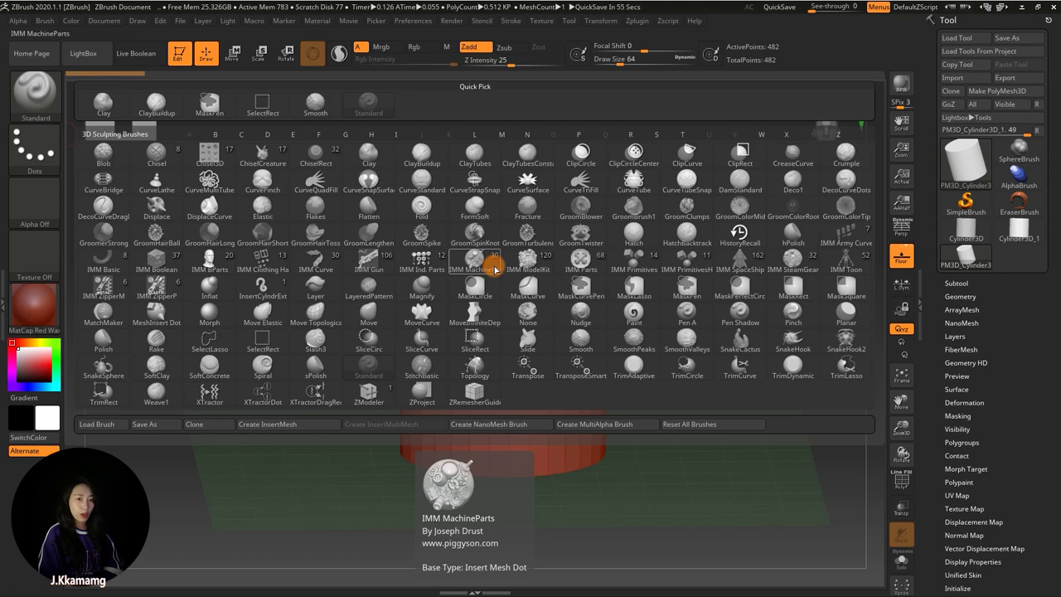
{"action": "left_click", "coordinate": [471, 260]}
{"action": "key", "text": "space"}
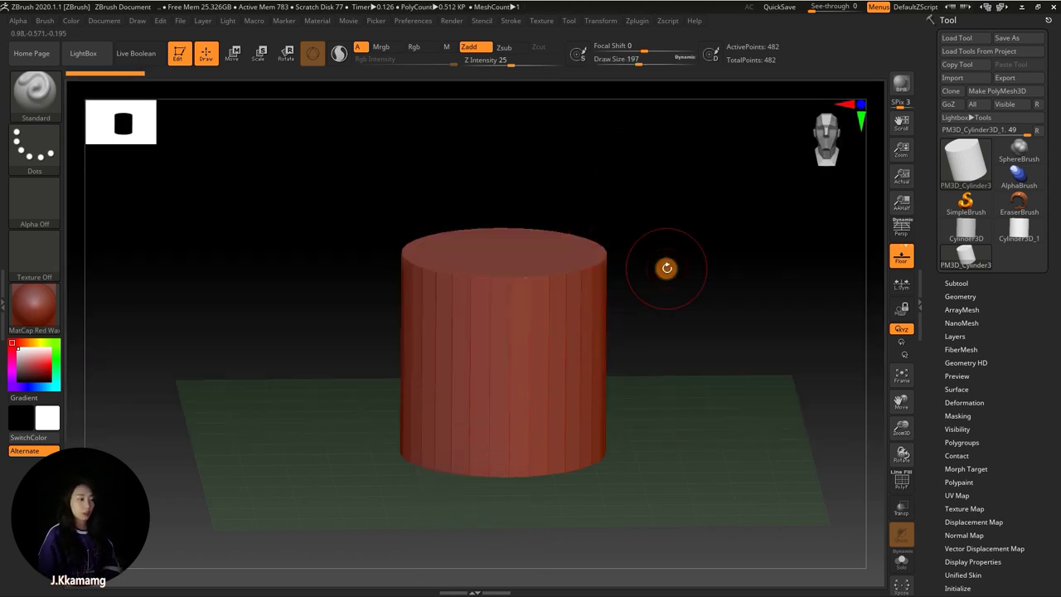
{"action": "mouse_move", "coordinate": [685, 244]}
{"action": "left_mouse_down"}
{"action": "mouse_move", "coordinate": [605, 241]}
{"action": "mouse_move", "coordinate": [628, 229]}
{"action": "mouse_move", "coordinate": [654, 242]}
{"action": "mouse_move", "coordinate": [660, 286]}
{"action": "left_mouse_up"}
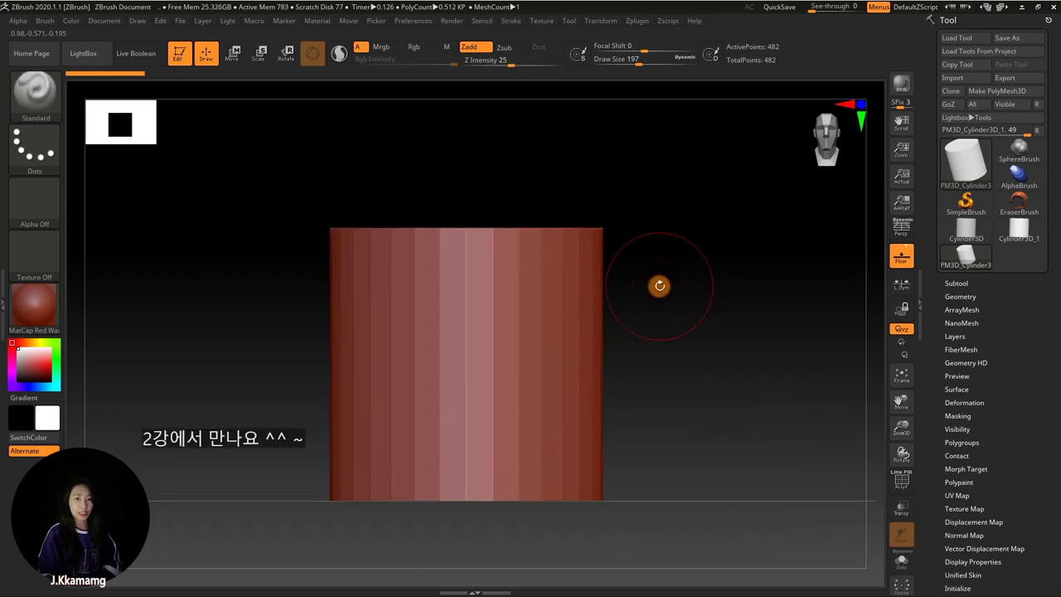